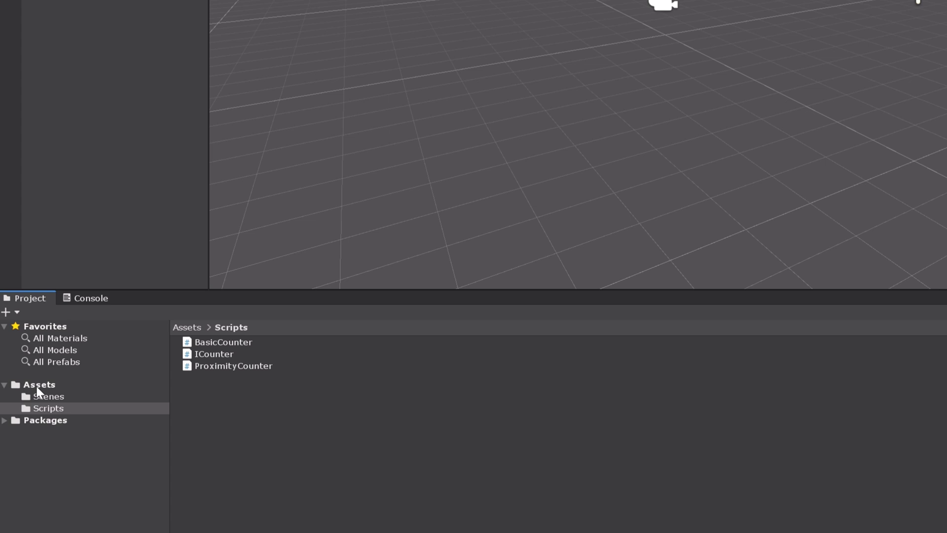
- Create a tests assembly folder directly under Assets, keeping the default name
right_click(37, 386)
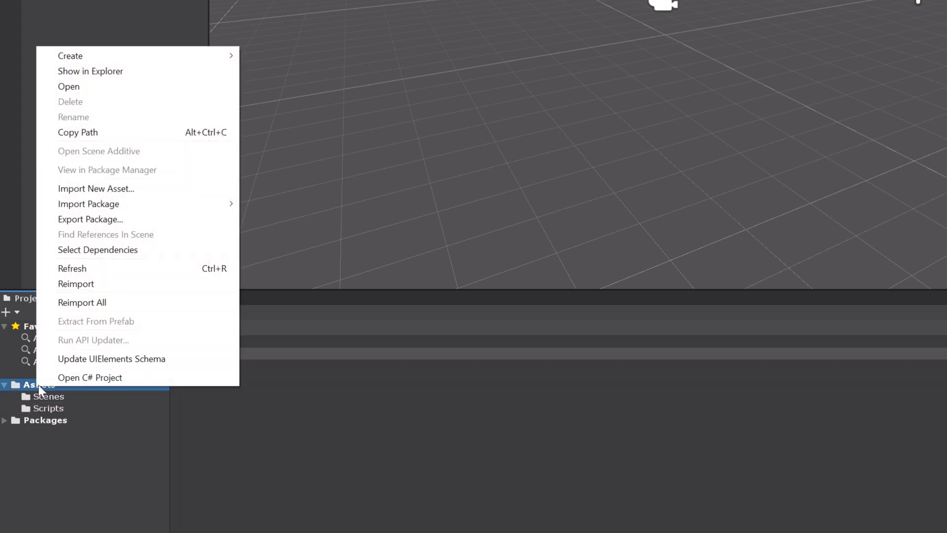
mouse_move(169, 64)
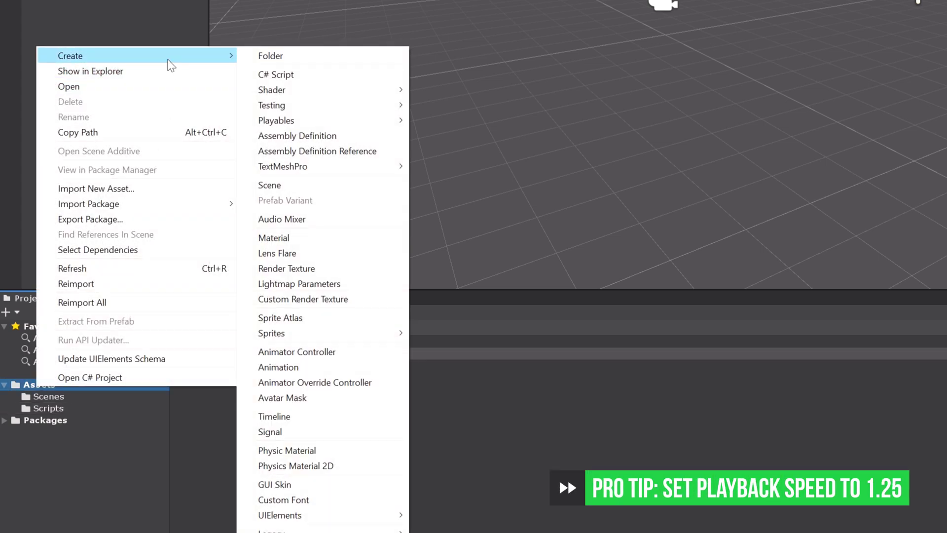
mouse_move(340, 108)
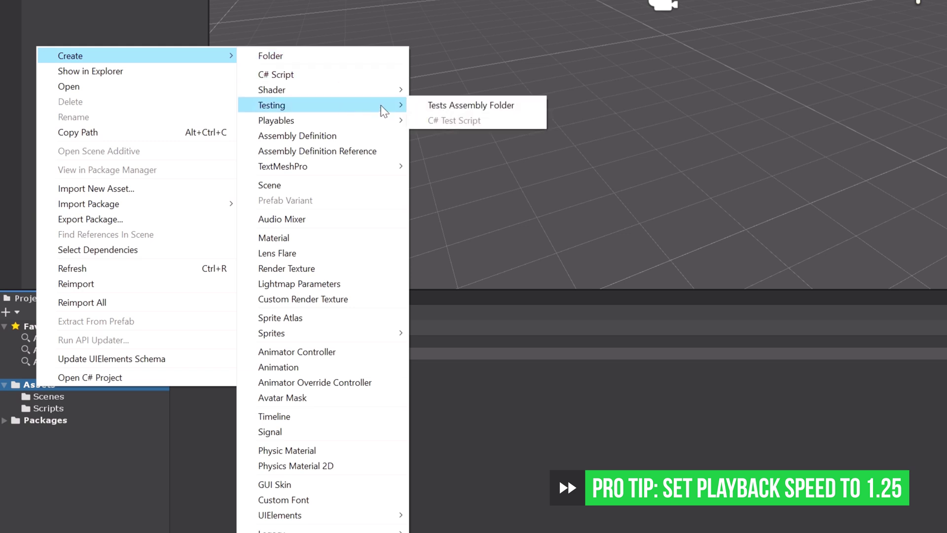
click(461, 107)
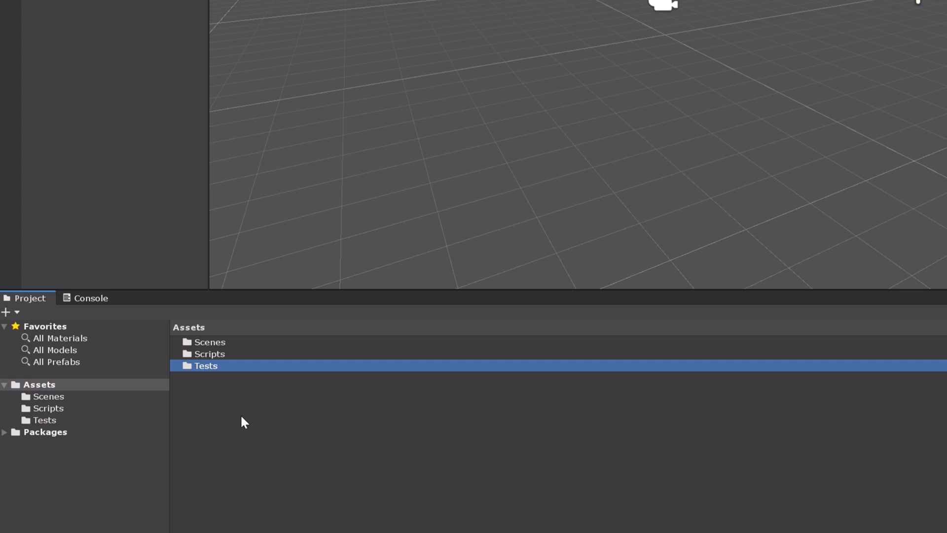
- Open the Tests folder and inspect the settings of the assembly definition inside it
double_click(212, 368)
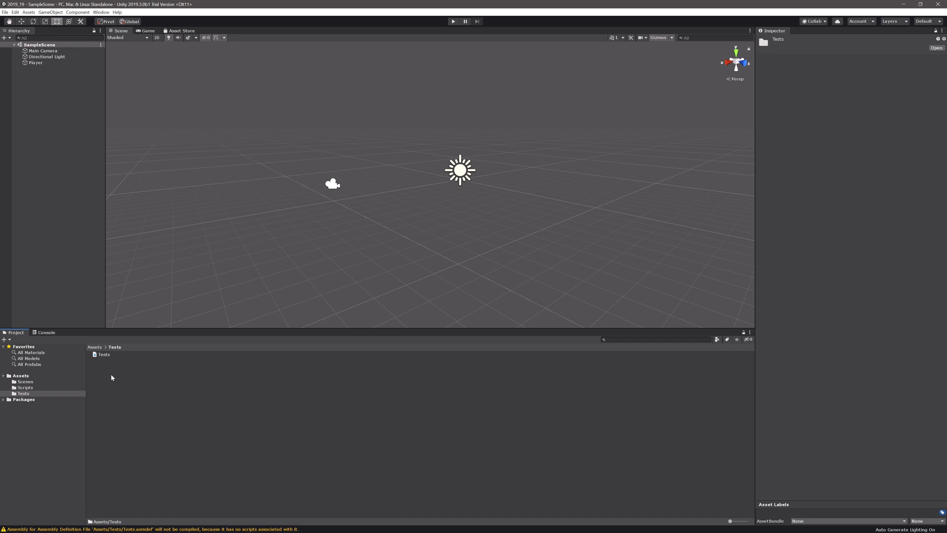
click(105, 360)
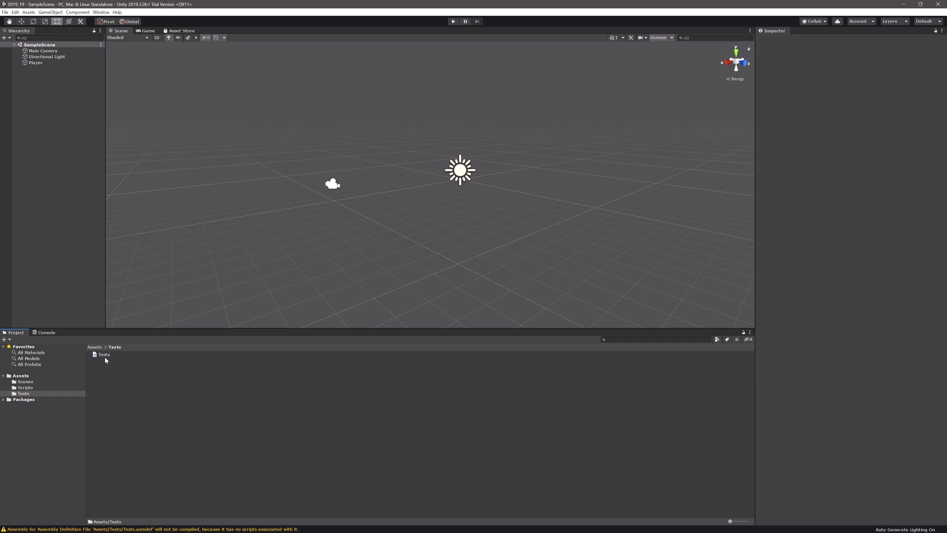
click(105, 355)
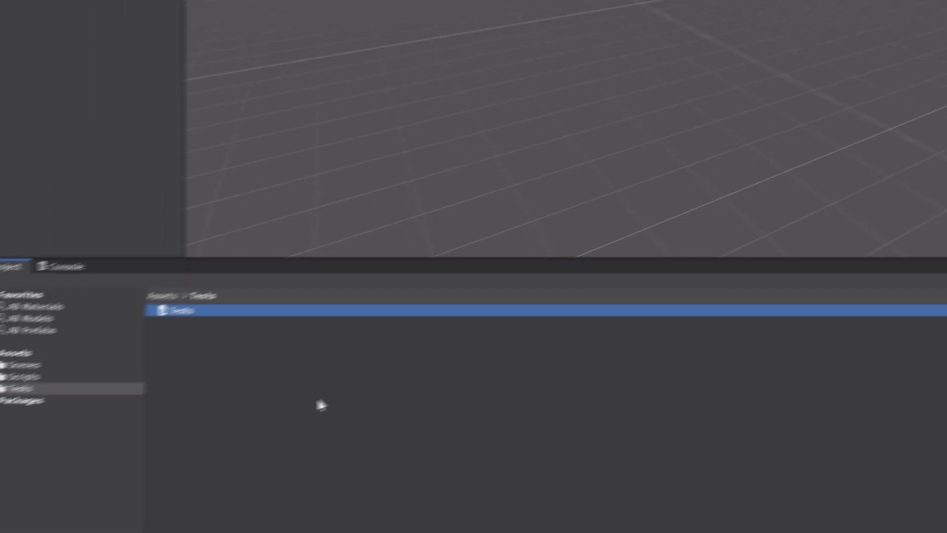
- Create a C# test script in the Tests folder, keeping the default name
right_click(344, 386)
mouse_move(396, 59)
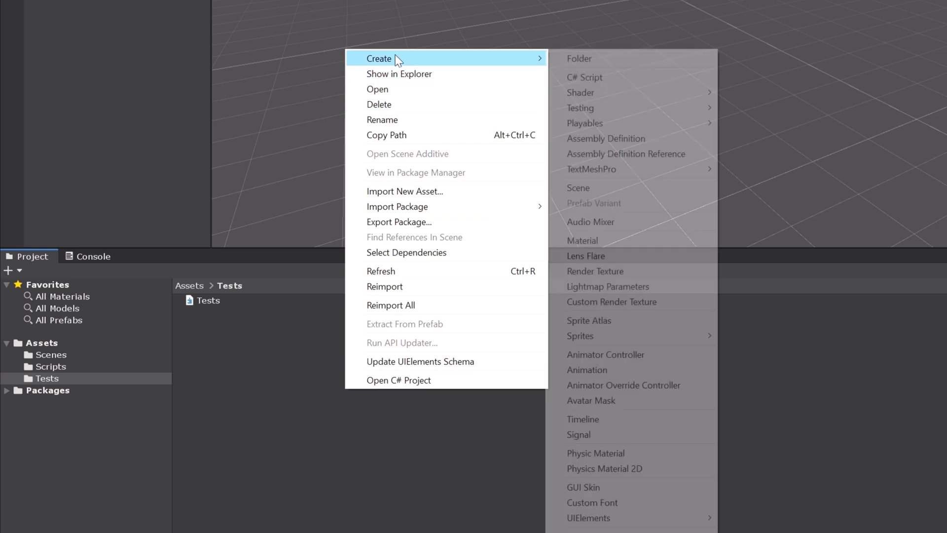
mouse_move(629, 113)
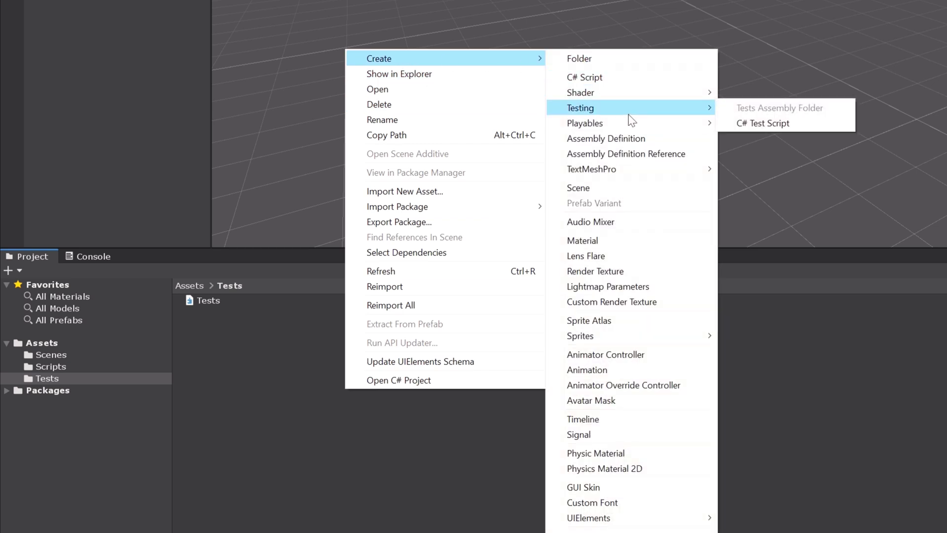
click(789, 123)
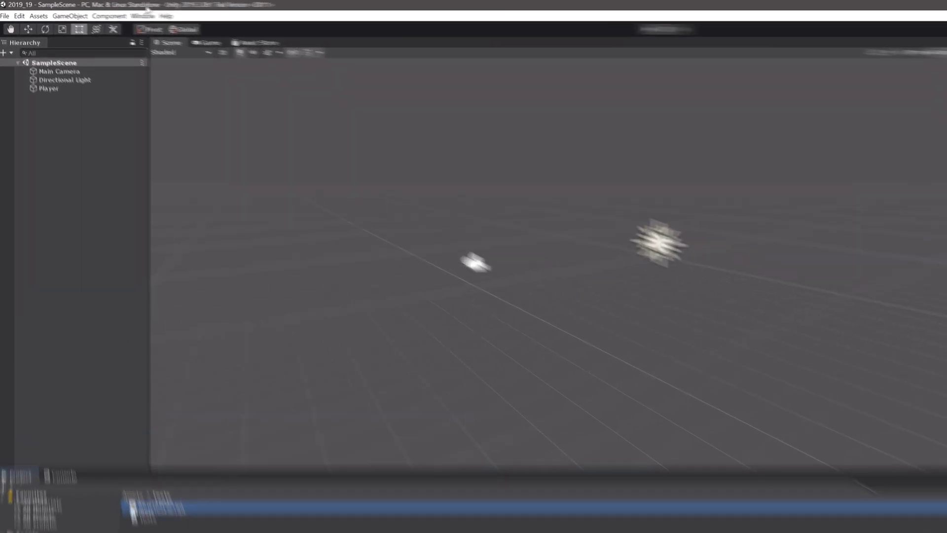
- Open the Test Runner window, view its PlayMode tests, and return to EditMode
click(101, 11)
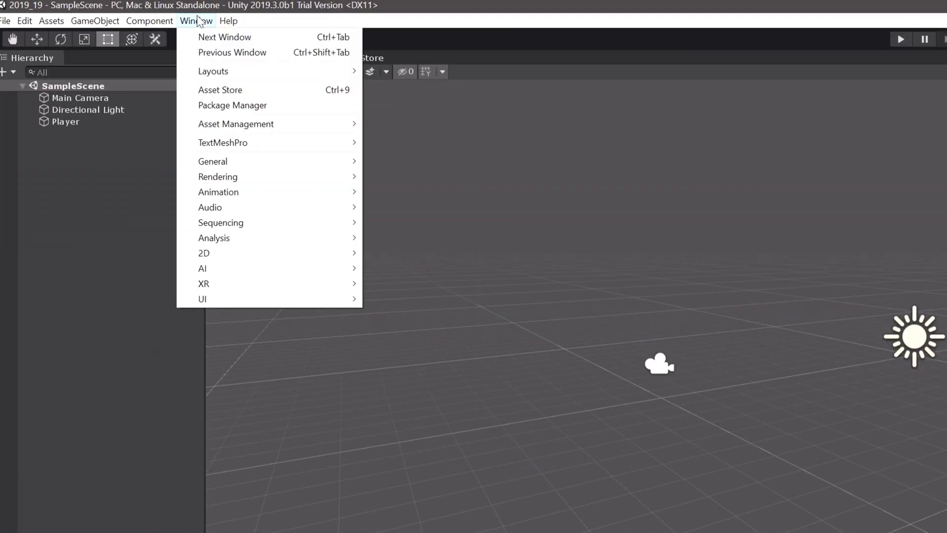
mouse_move(334, 161)
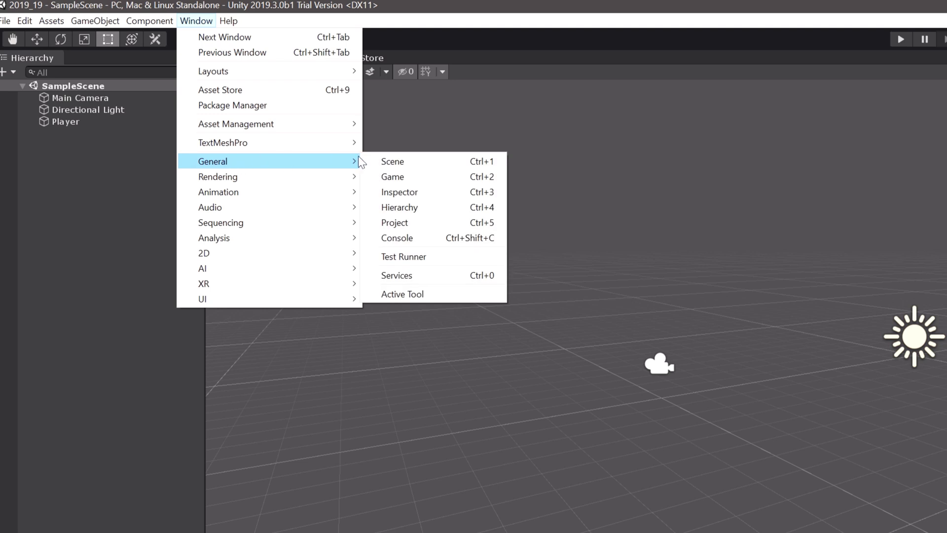
click(441, 256)
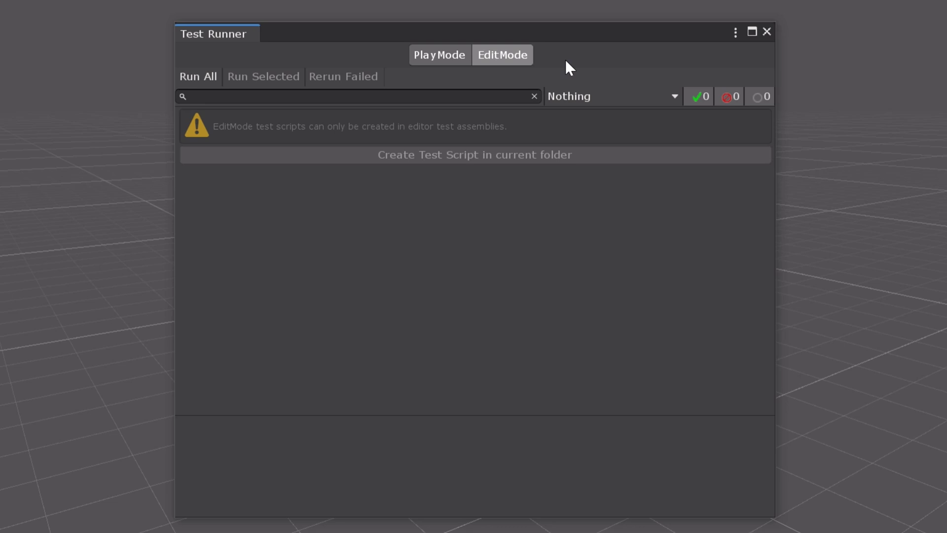
click(438, 52)
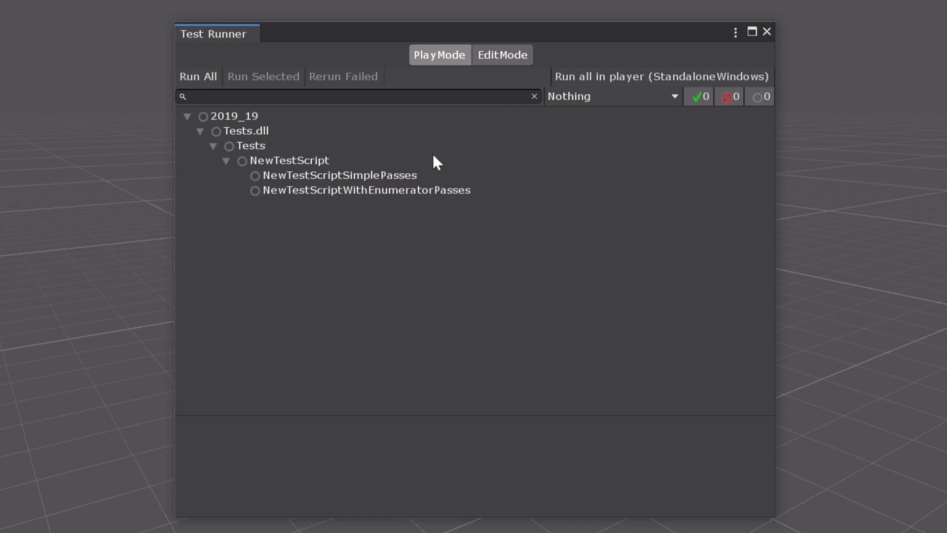
click(499, 55)
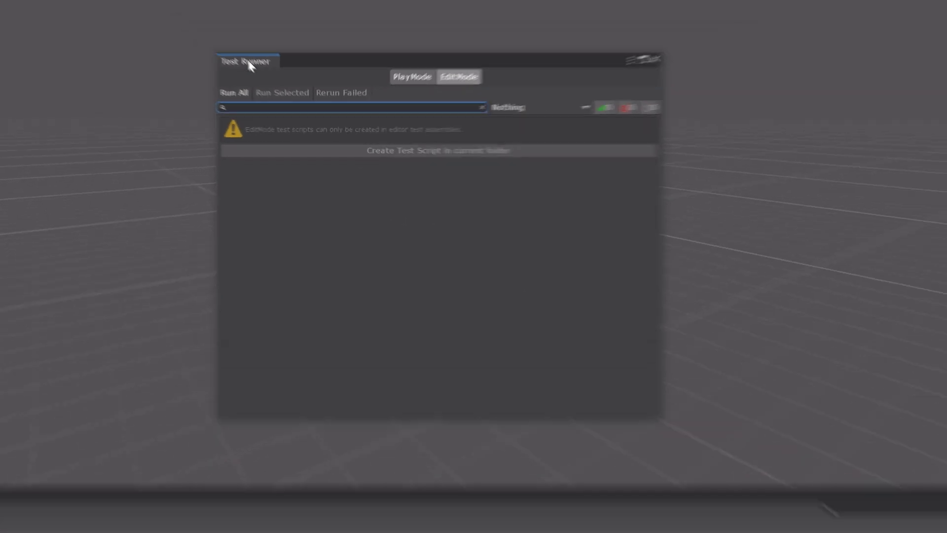
- Dock the Test Runner window beside the Project window and make it narrower
drag(218, 37, 0, 532)
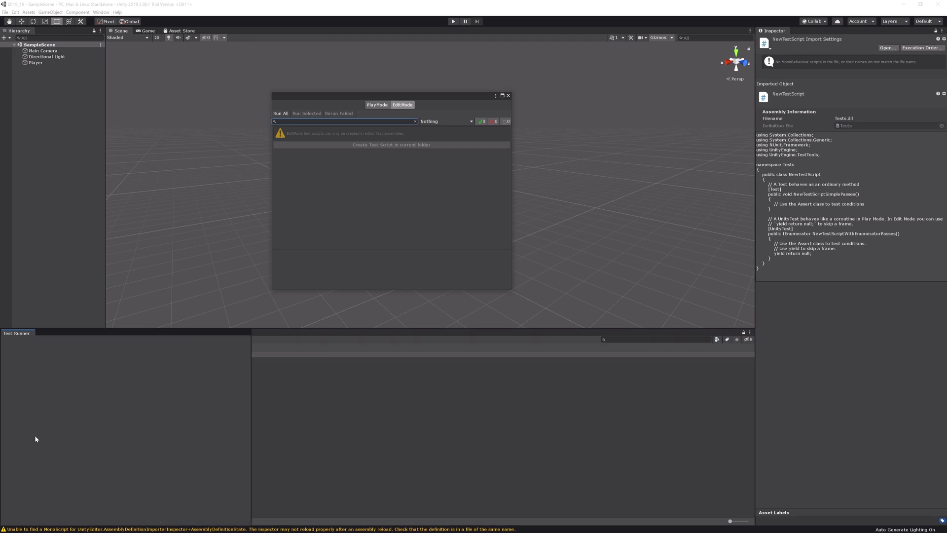
drag(35, 437, 29, 439)
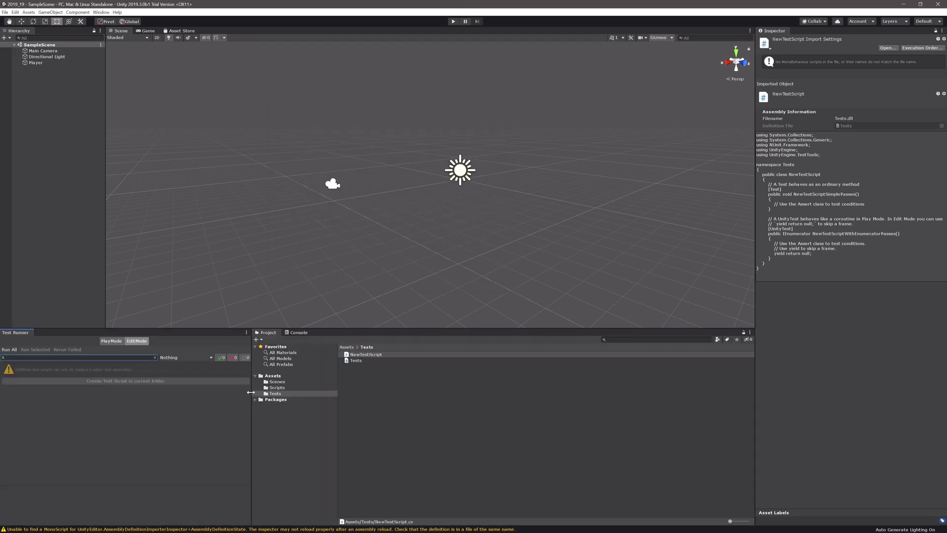
drag(251, 393, 186, 393)
click(337, 441)
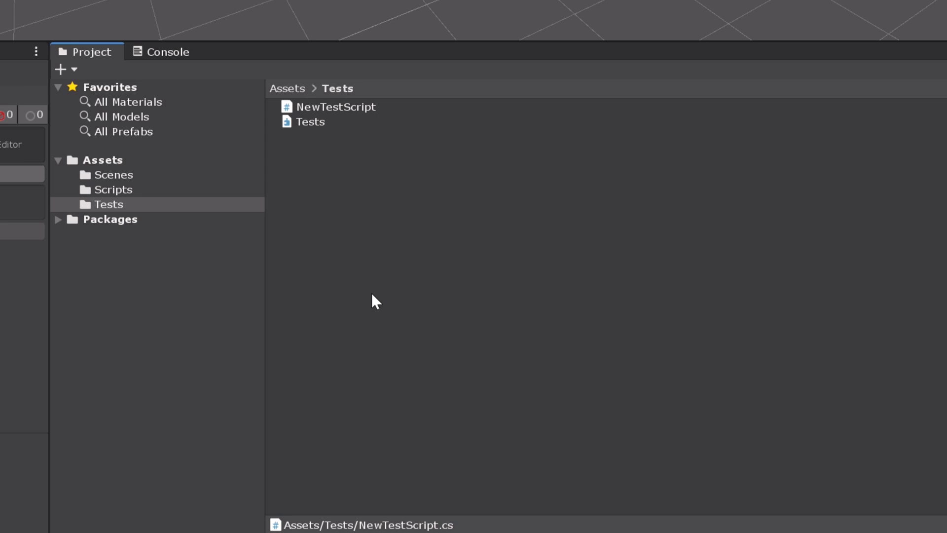
- Create a new folder named Editor under Assets
right_click(111, 161)
mouse_move(148, 1)
click(394, 1)
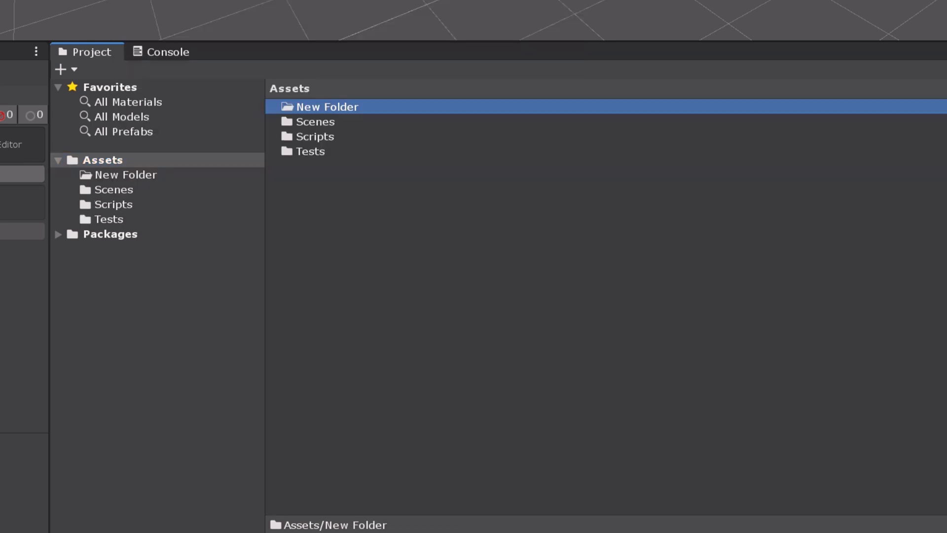
right_click(318, 108)
click(363, 195)
text(Editor)
key(Return)
- Create a C# test script with the default name inside the Editor folder
right_click(326, 112)
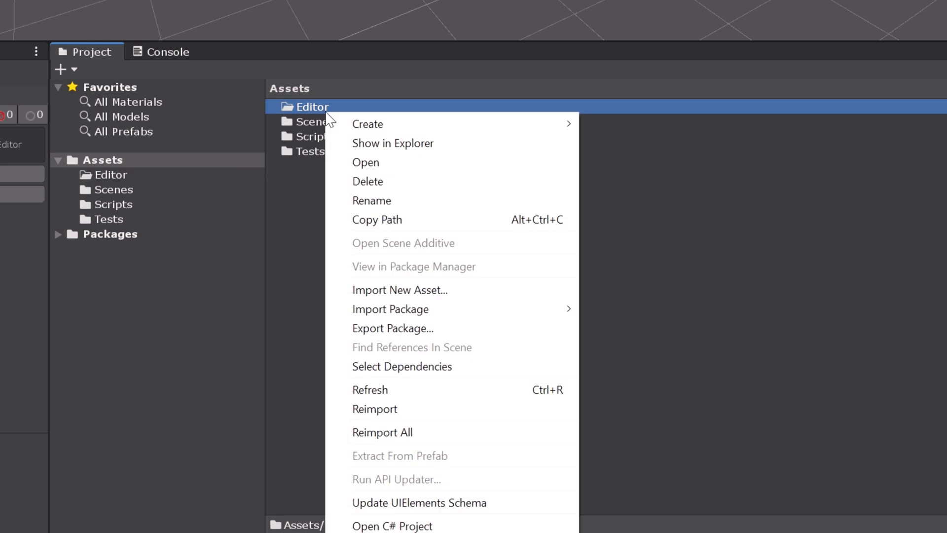
mouse_move(340, 124)
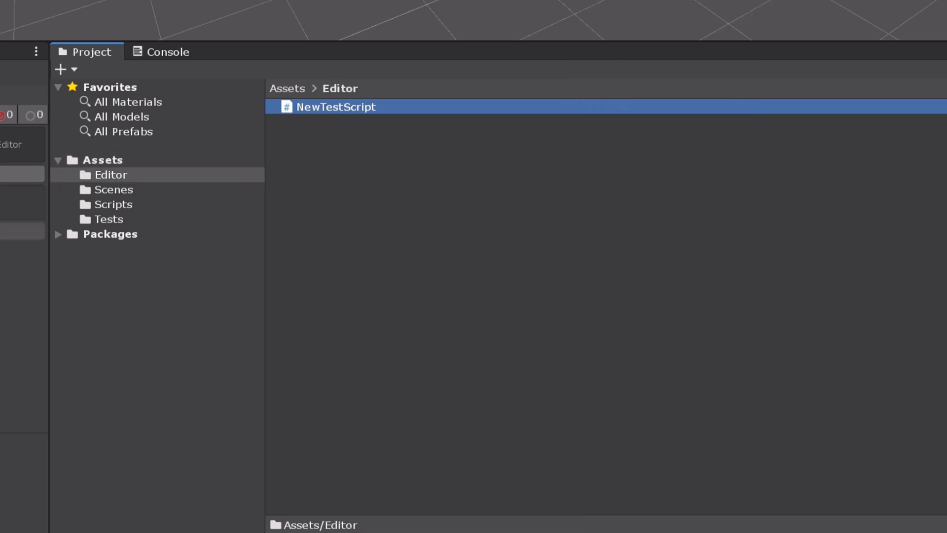
key(Return)
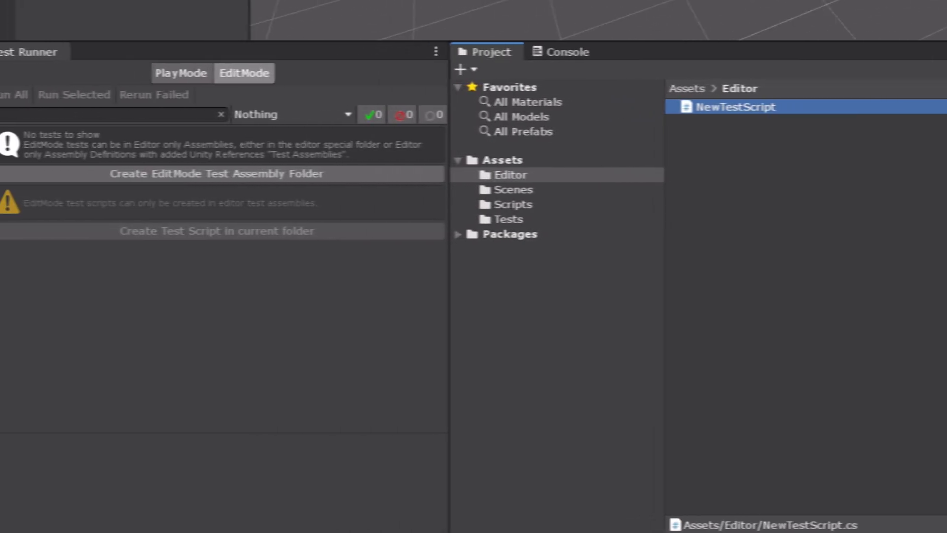
click(810, 347)
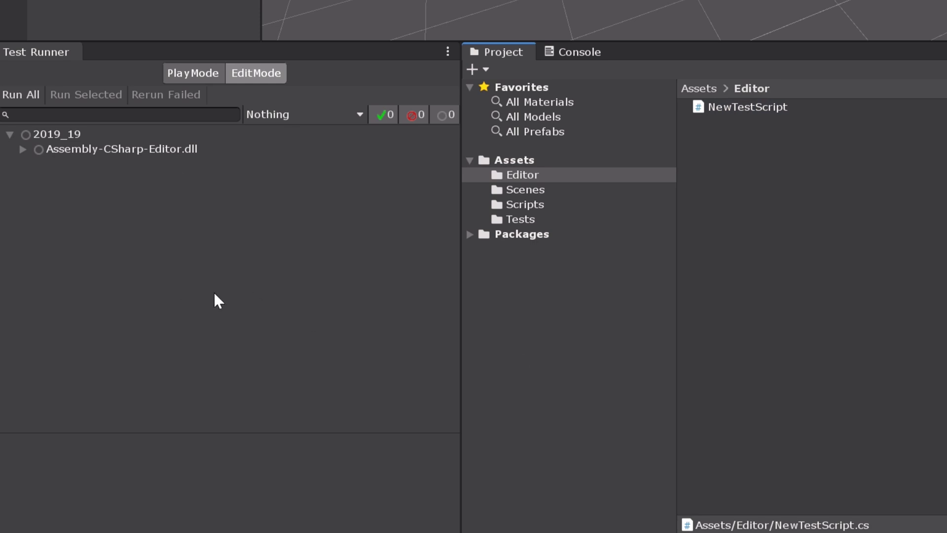
- Expand Assembly-CSharp-Editor.dll down to the individual tests of NewTestScript in the Test Runner
click(22, 149)
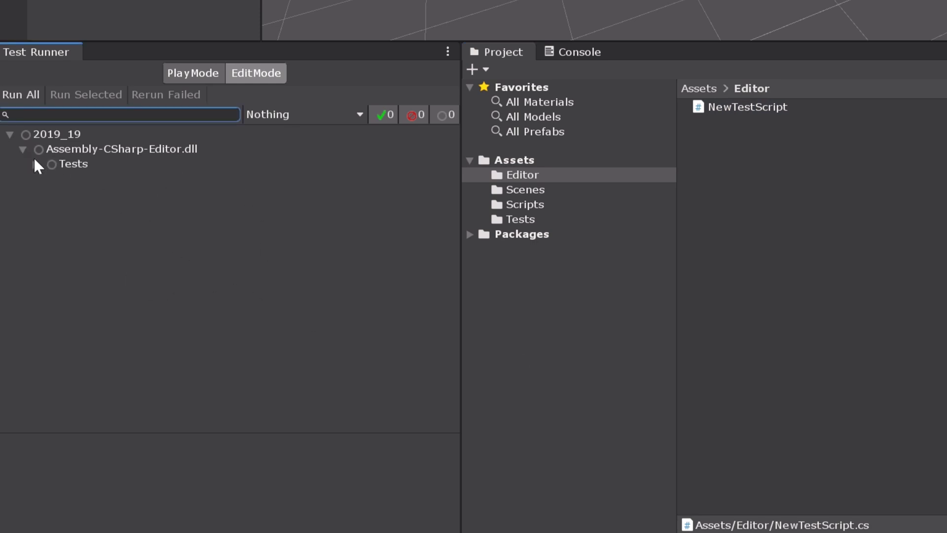
click(35, 163)
click(48, 179)
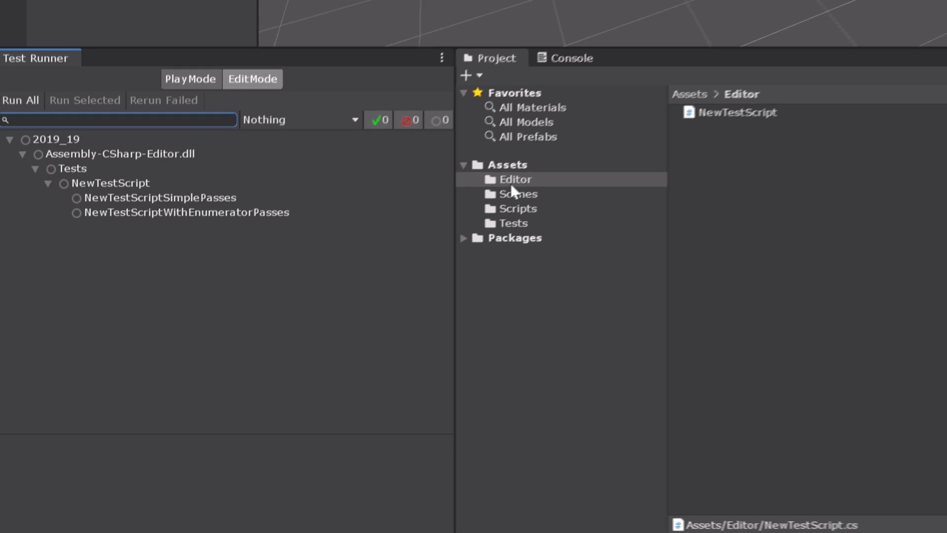
- Delete the Editor folder together with its test script
click(515, 179)
key(Delete)
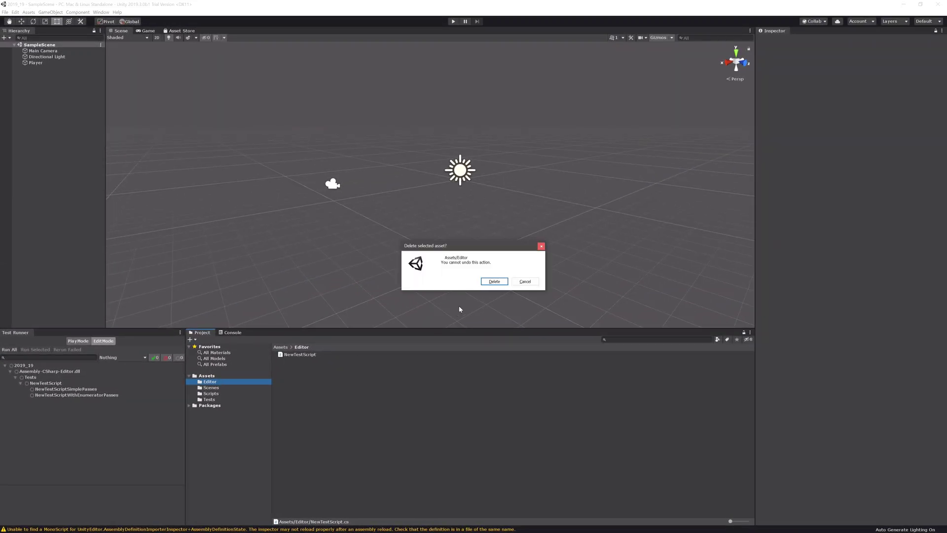
click(491, 281)
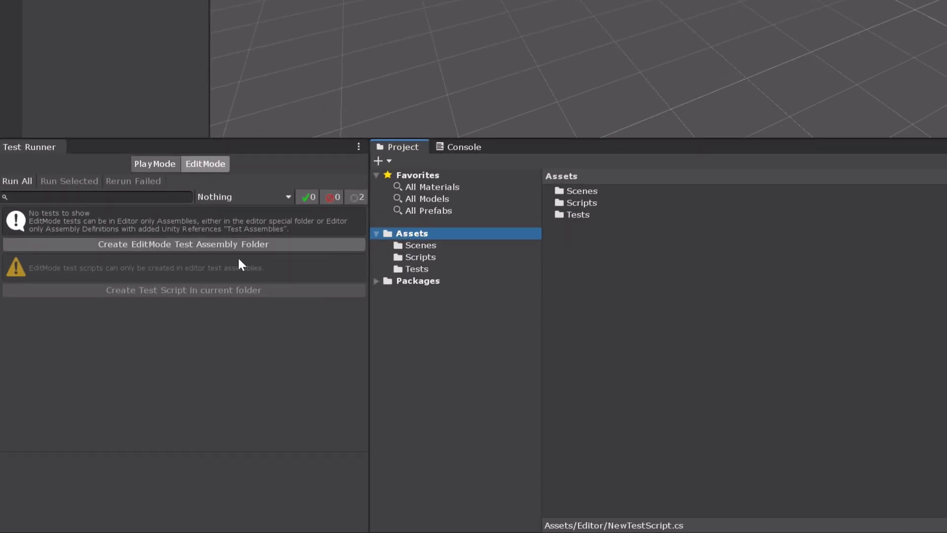
- Create an EditMode test assembly folder under Assets and select the assembly definition inside it
click(166, 244)
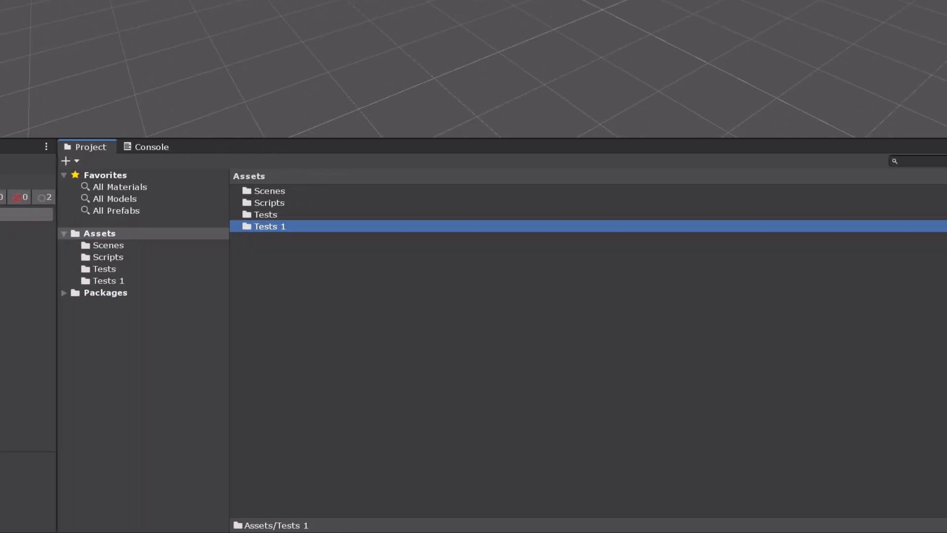
click(101, 280)
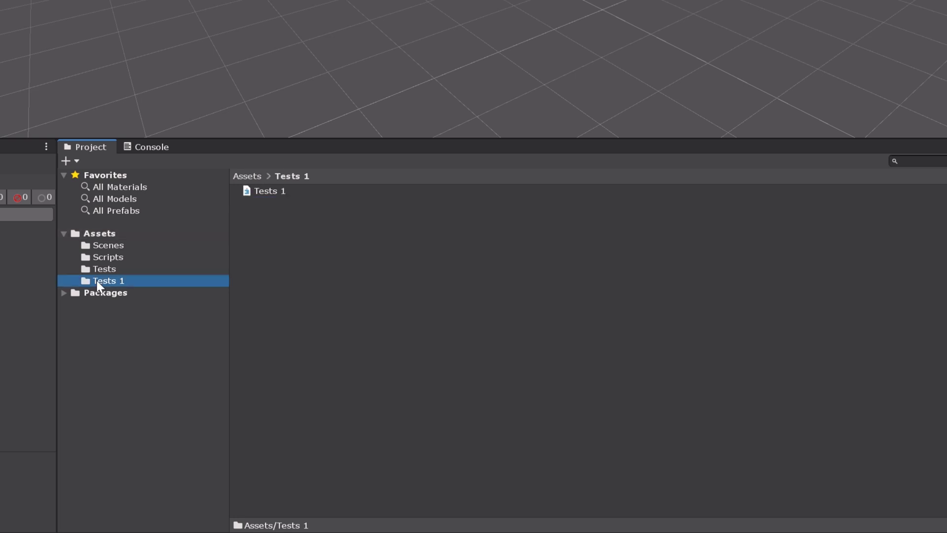
click(270, 194)
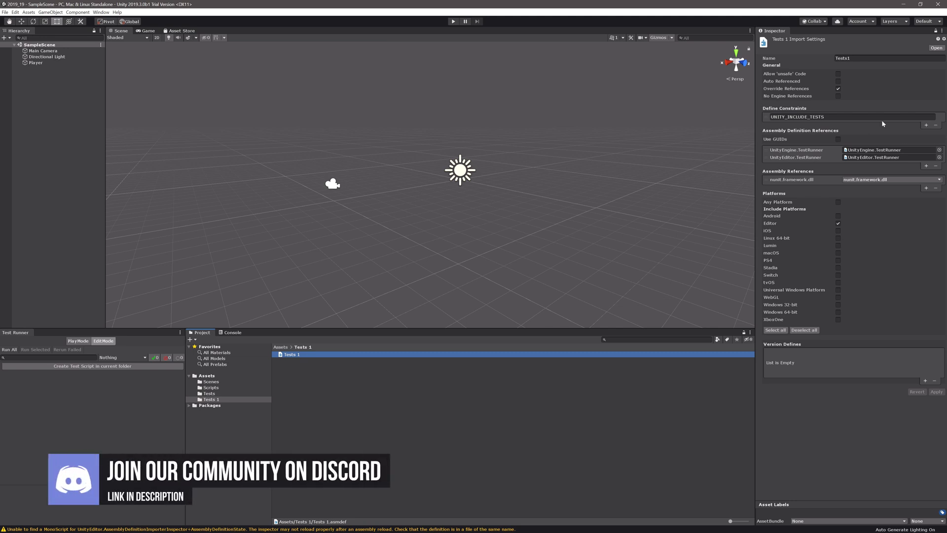
- Set the assembly name of the Tests 1 assembly definition to EditModeTests and apply the change
click(863, 58)
text(E)
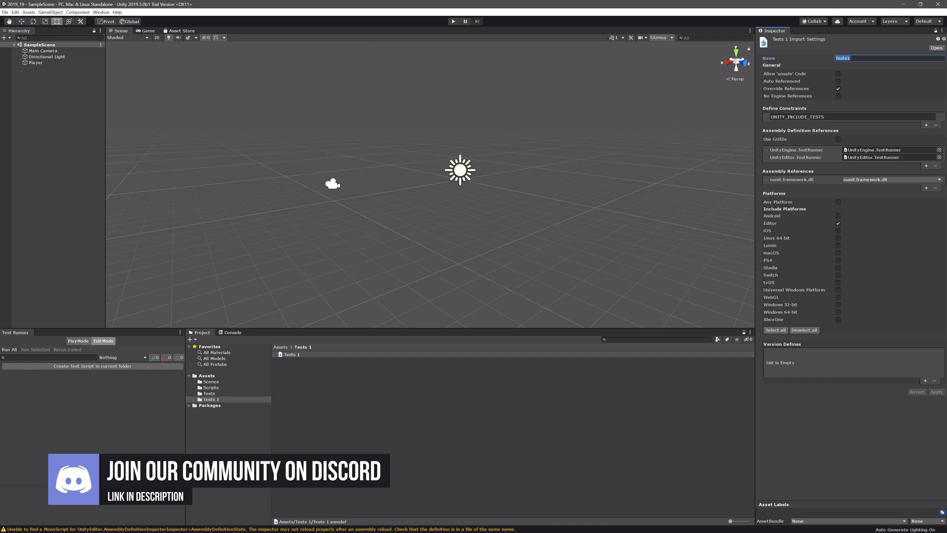
text(ditModeTests)
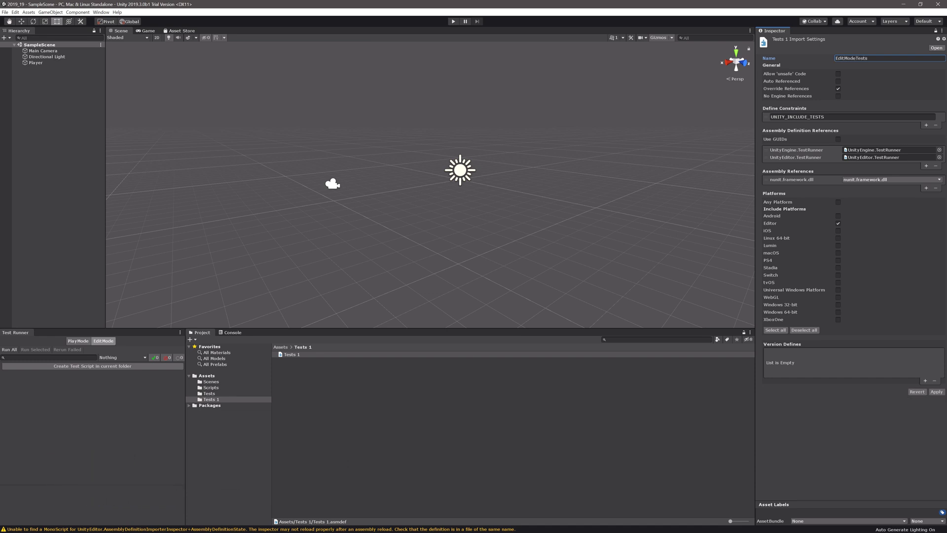
click(935, 391)
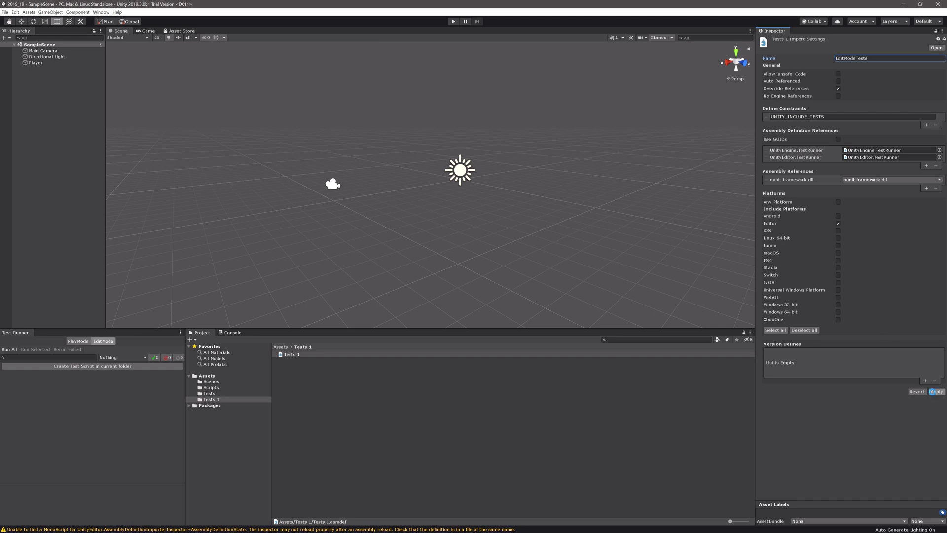
- Rename the Tests 1 assembly definition file as EditModeTests
right_click(286, 354)
click(299, 387)
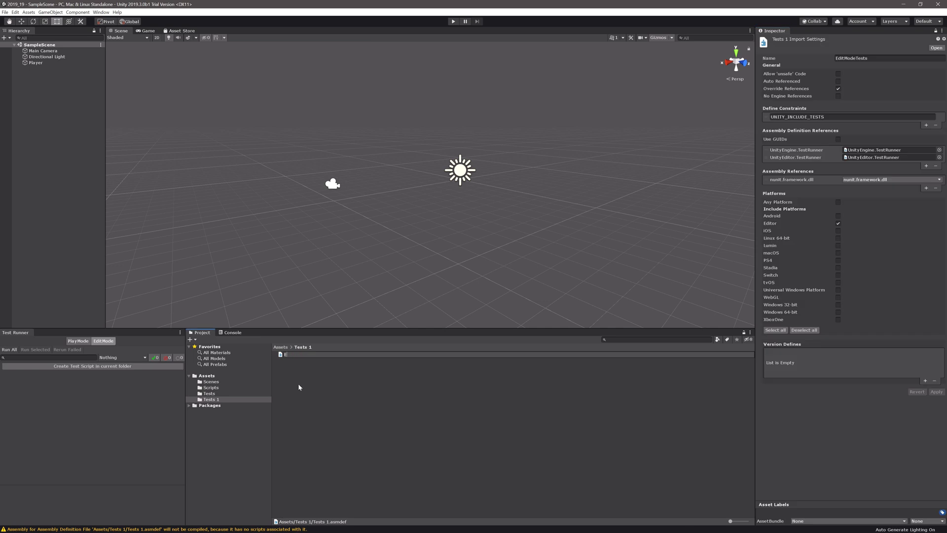
text(EditModeTests)
key(Return)
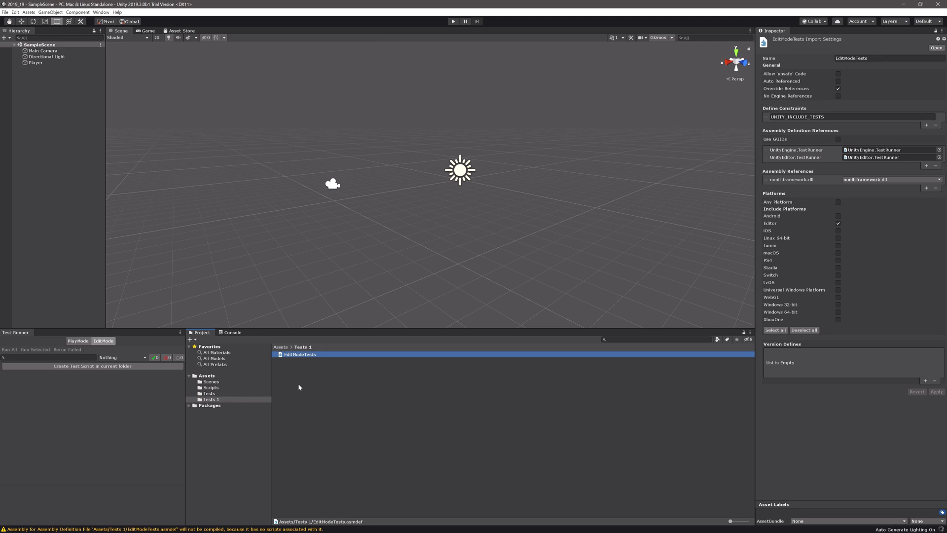
- Rename the Tests 1 folder as EditMode
right_click(205, 399)
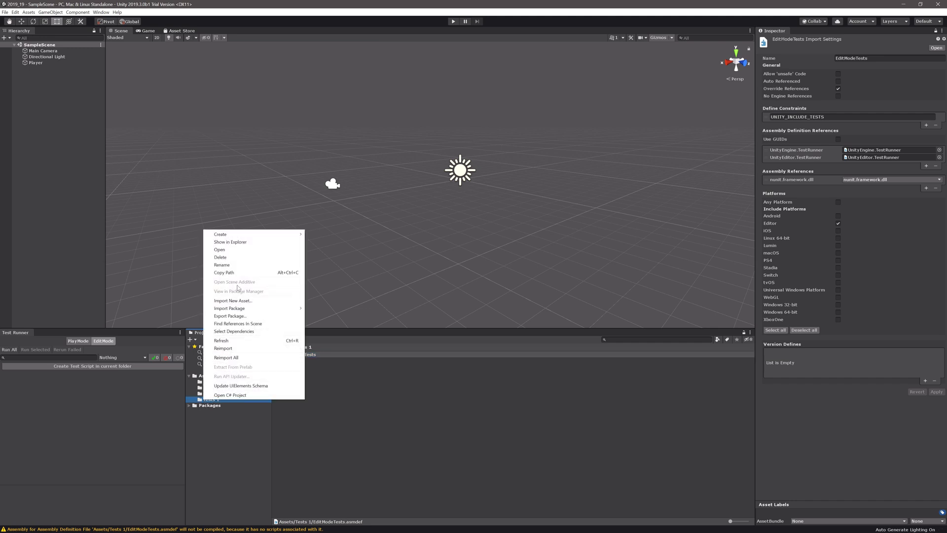
click(229, 265)
text(EditMode)
key(Return)
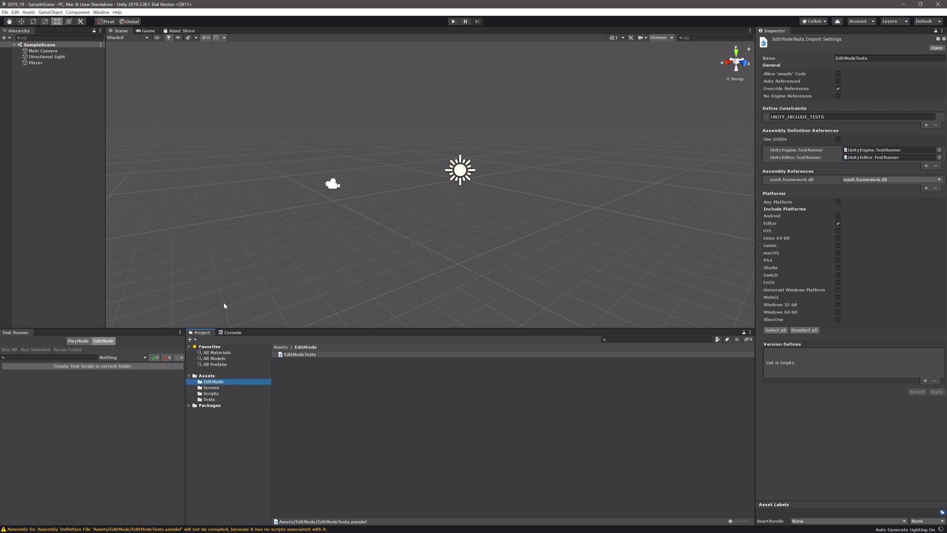
- Rename the Tests folder as PlayMode, correcting the capitalisation of the name
click(209, 400)
right_click(209, 400)
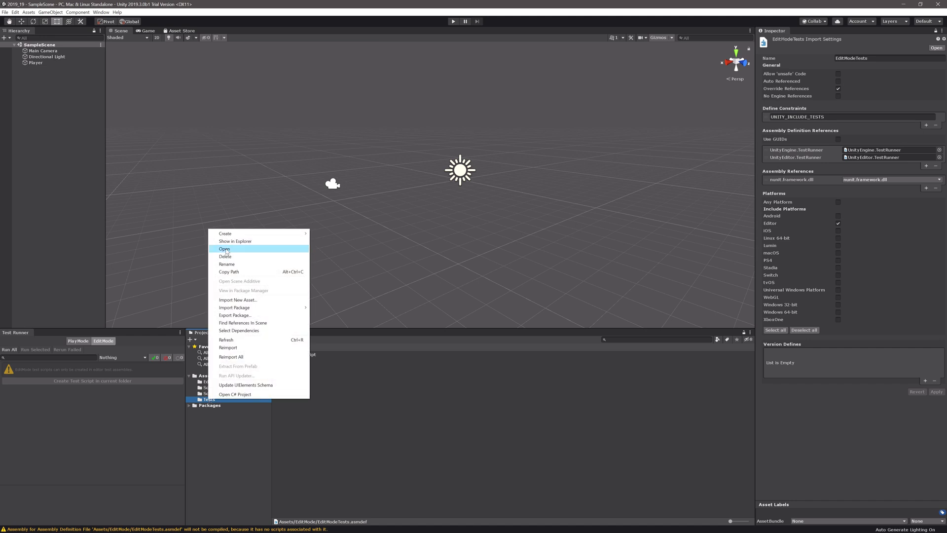
click(226, 264)
text(PlayMOde)
key(Return)
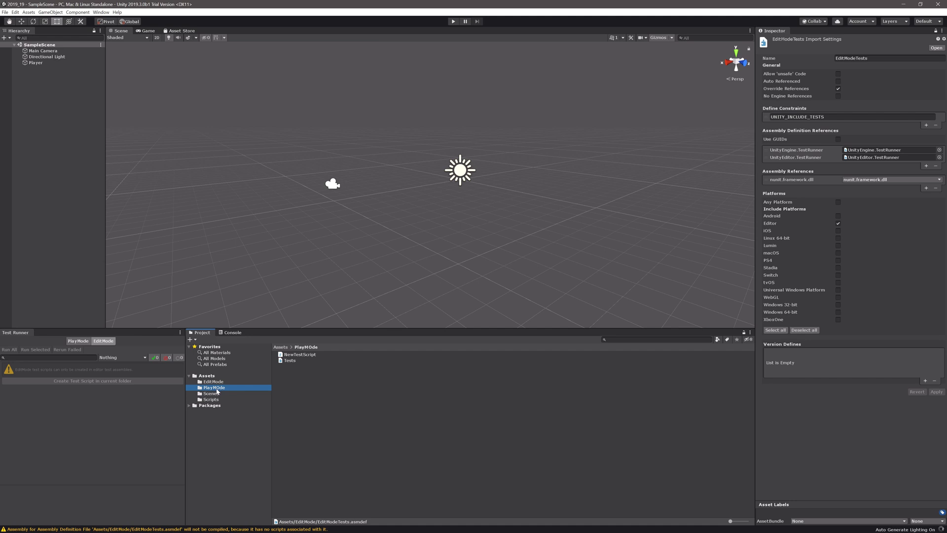
right_click(217, 391)
click(240, 254)
text(Pla)
key(Return)
- Rename the Tests assembly definition file in the PlayMode folder as PlayModeTests
right_click(287, 361)
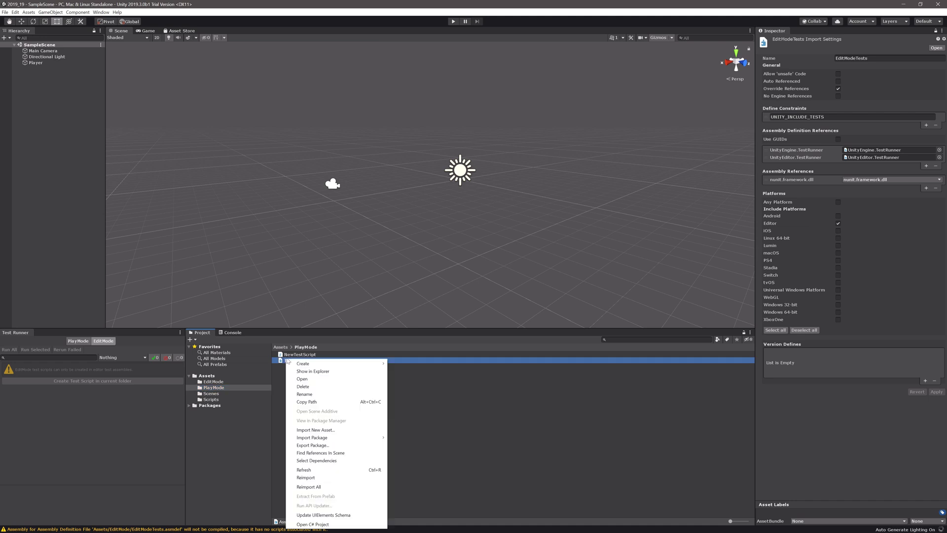
click(309, 393)
text(PlayMod)
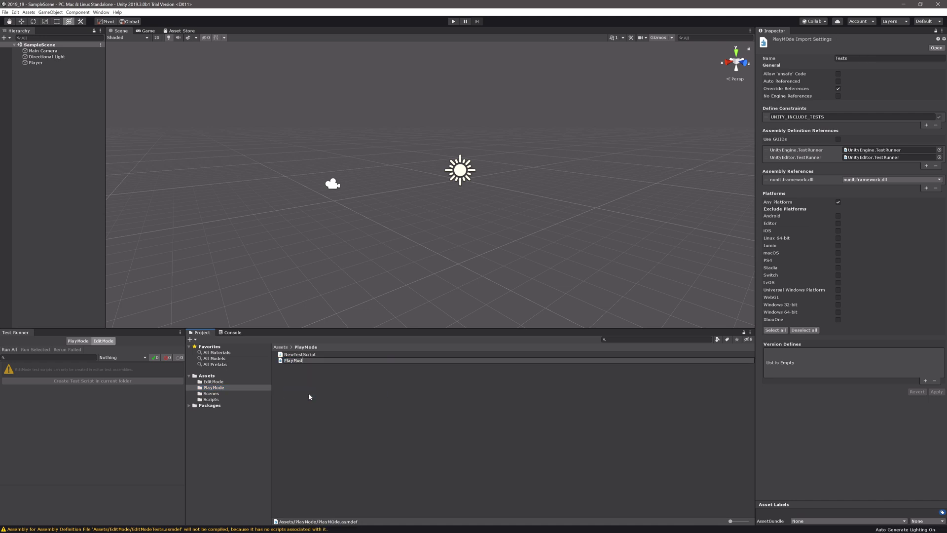
text(eTests)
key(Return)
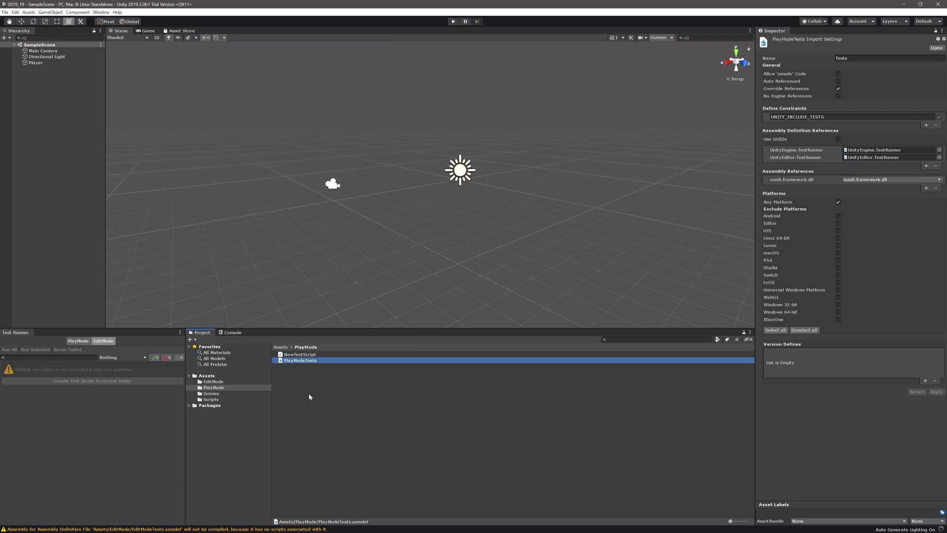
- Set the assembly name of the PlayMode assembly definition to PlayModeTests and apply the change
click(856, 58)
text(Pla)
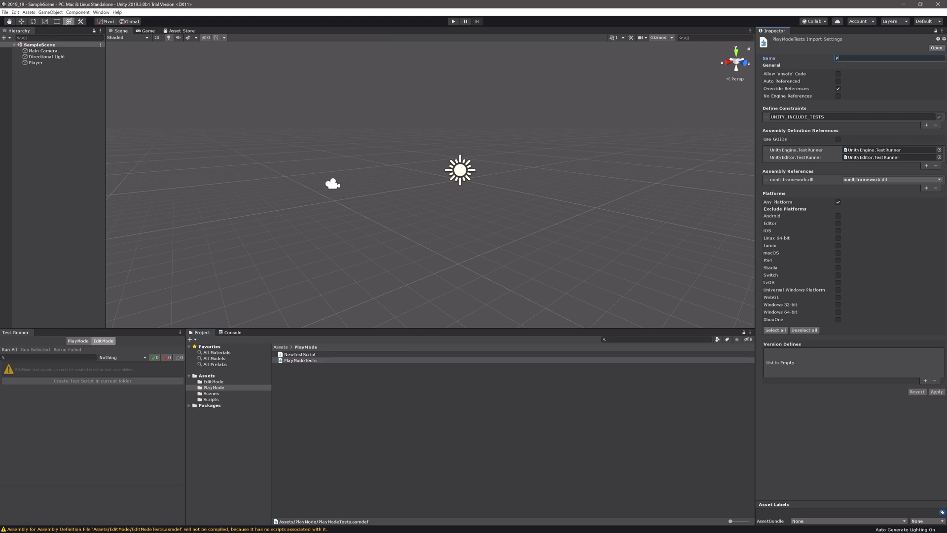
text(yModeTests)
click(935, 392)
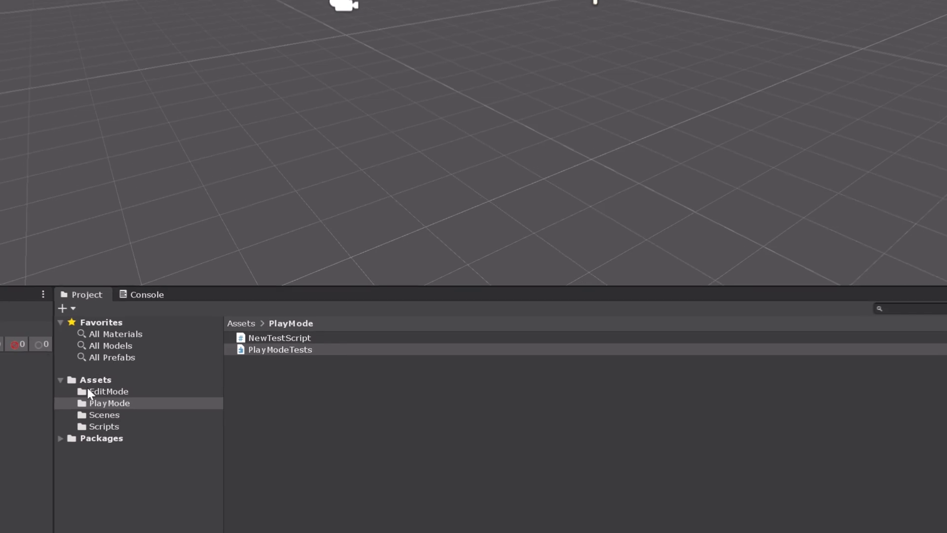
- Create a new folder named Tests directly under Assets
right_click(73, 379)
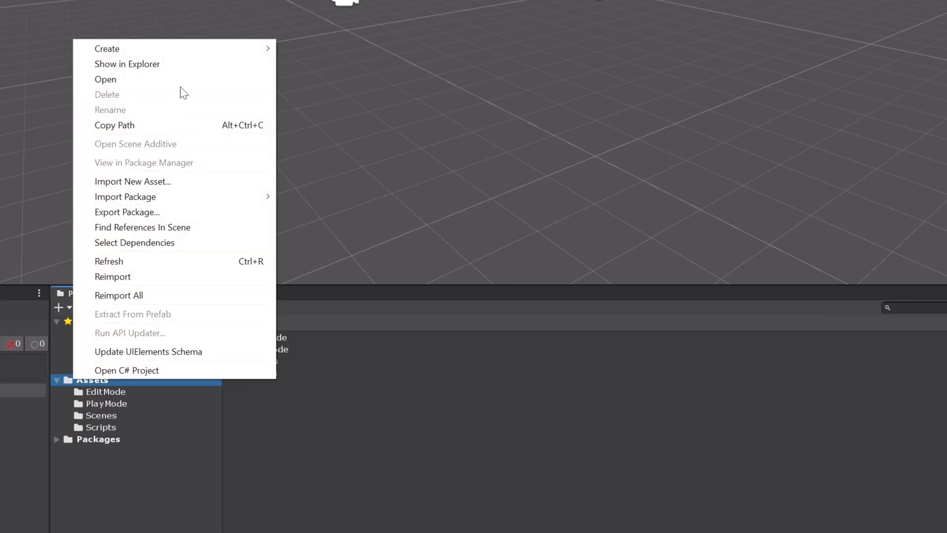
mouse_move(165, 49)
click(294, 45)
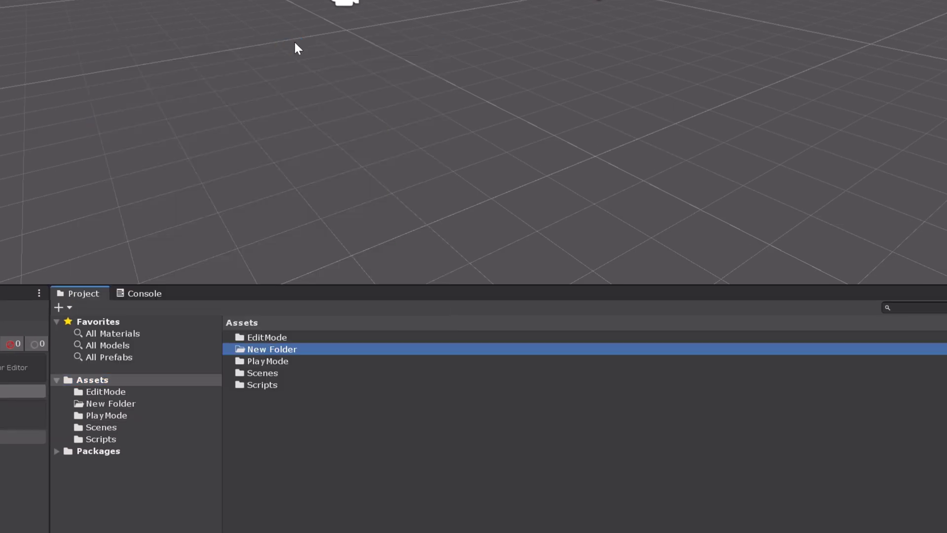
right_click(271, 315)
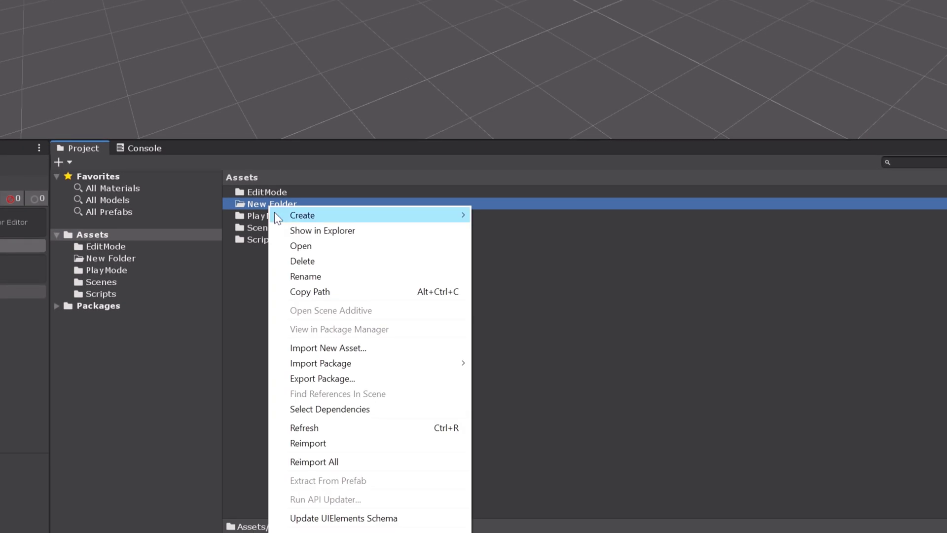
click(294, 274)
text(Tests)
key(Return)
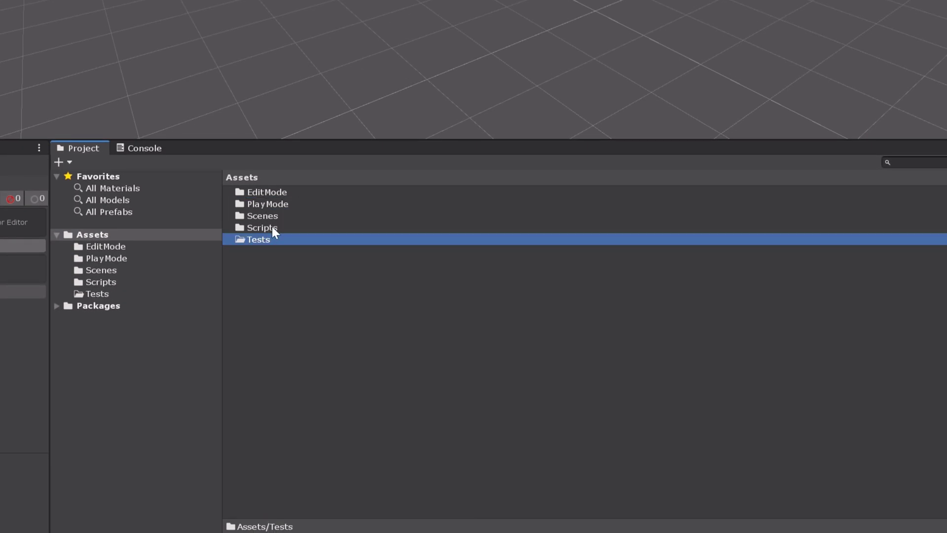
- Move the EditMode and PlayMode folders into the Tests folder and open it
click(266, 206)
ctrl+click(264, 191)
drag(267, 200, 259, 238)
double_click(244, 215)
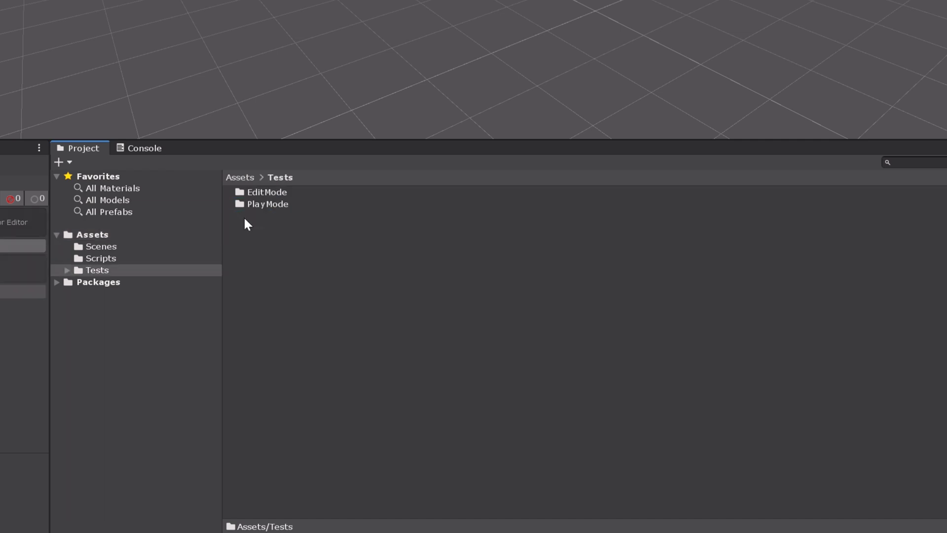
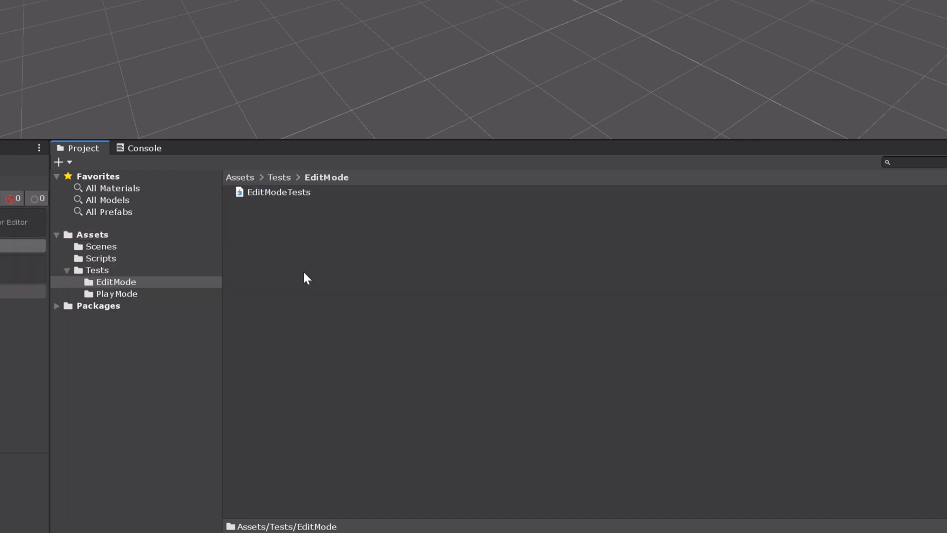
- Create a C# test script with the default name in the Tests/EditMode folder
right_click(282, 205)
mouse_move(301, 214)
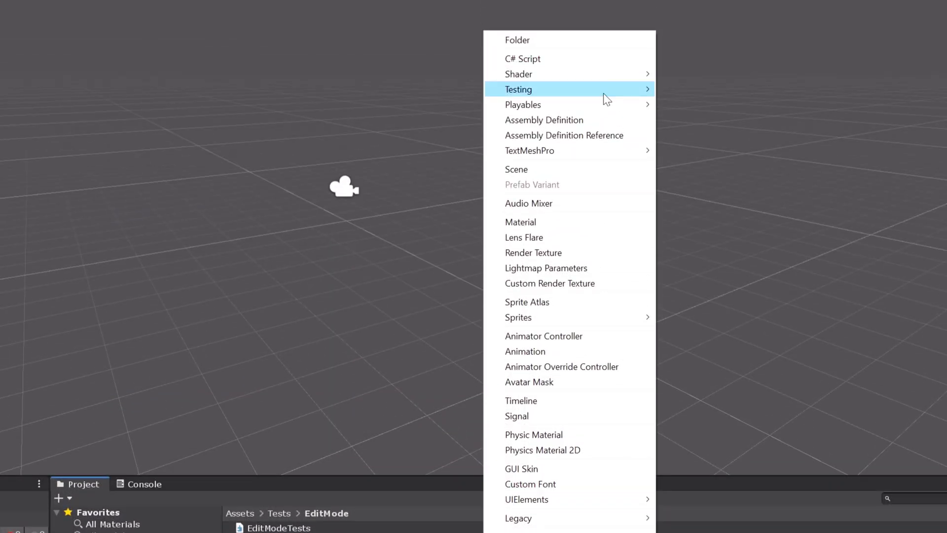
mouse_move(603, 93)
click(709, 103)
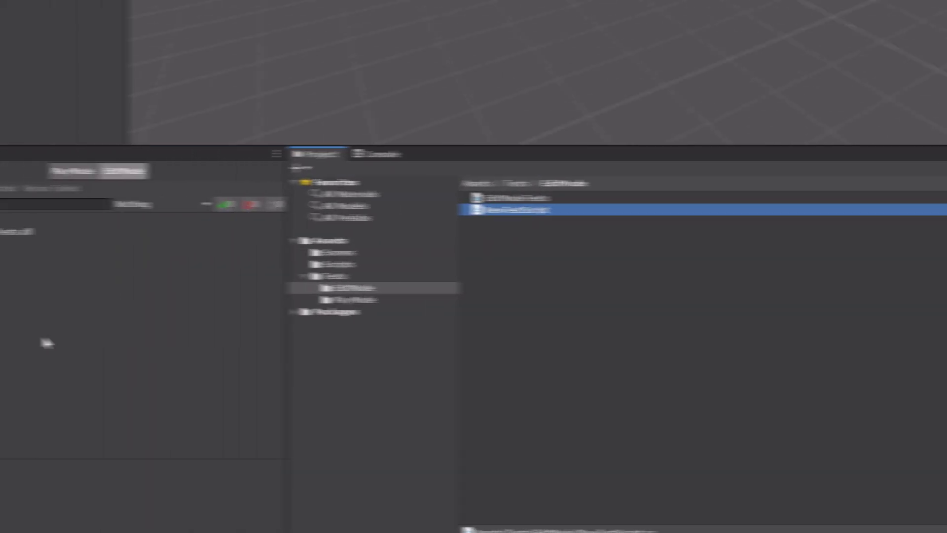
- Expand EditModeTests.dll in the Test Runner down to the individual tests of NewTestScript
click(19, 231)
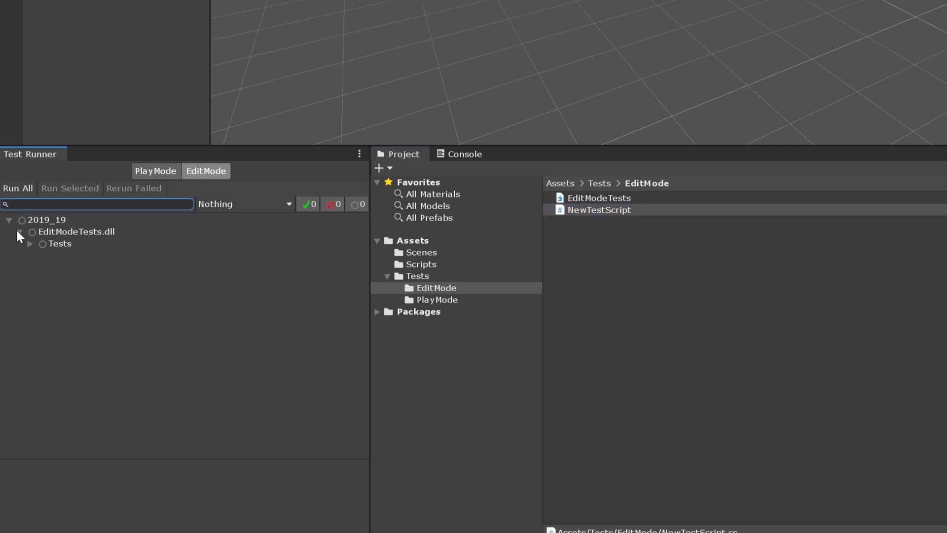
click(28, 243)
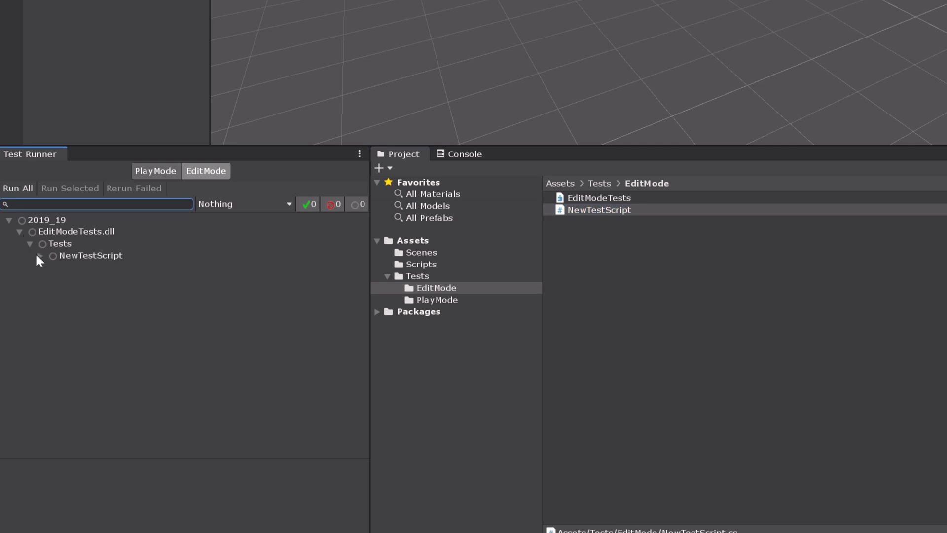
click(37, 255)
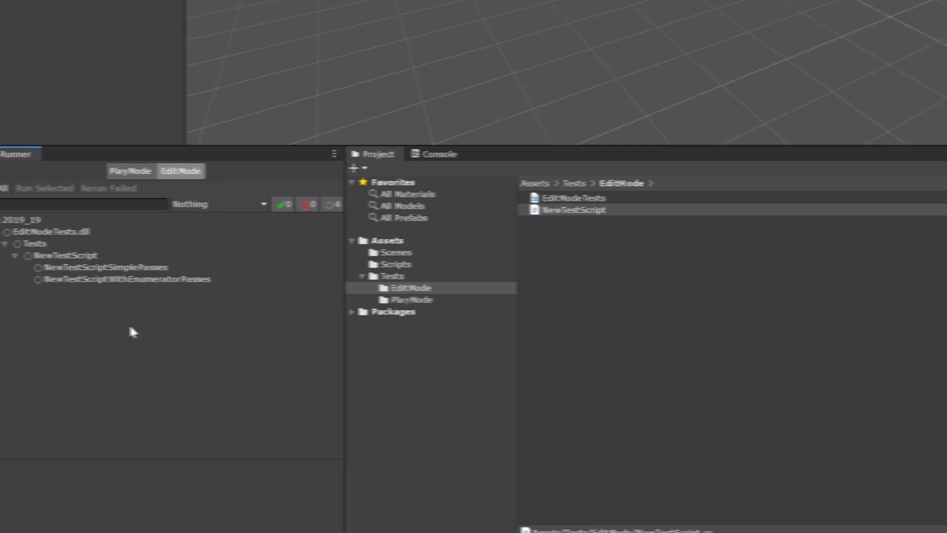
- Create an assembly definition file named Main in the Scripts folder
click(74, 266)
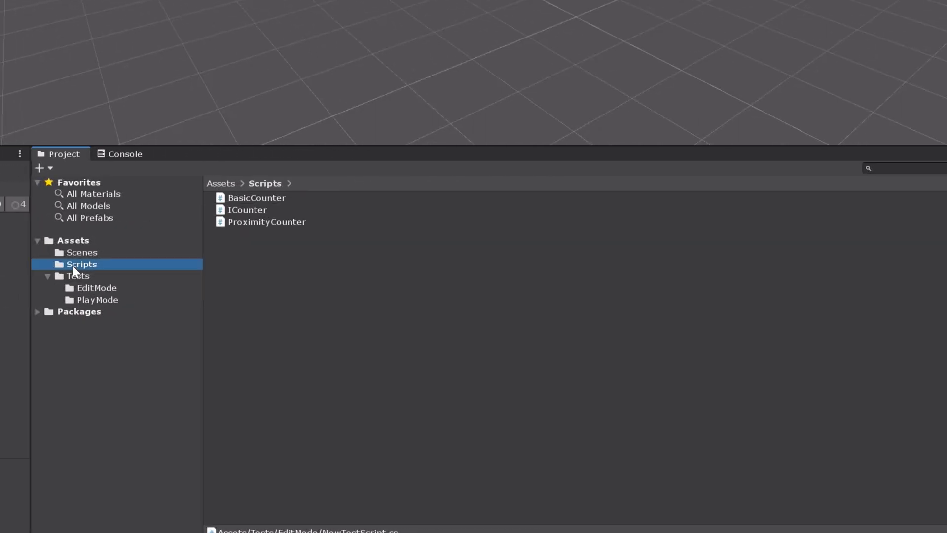
right_click(242, 281)
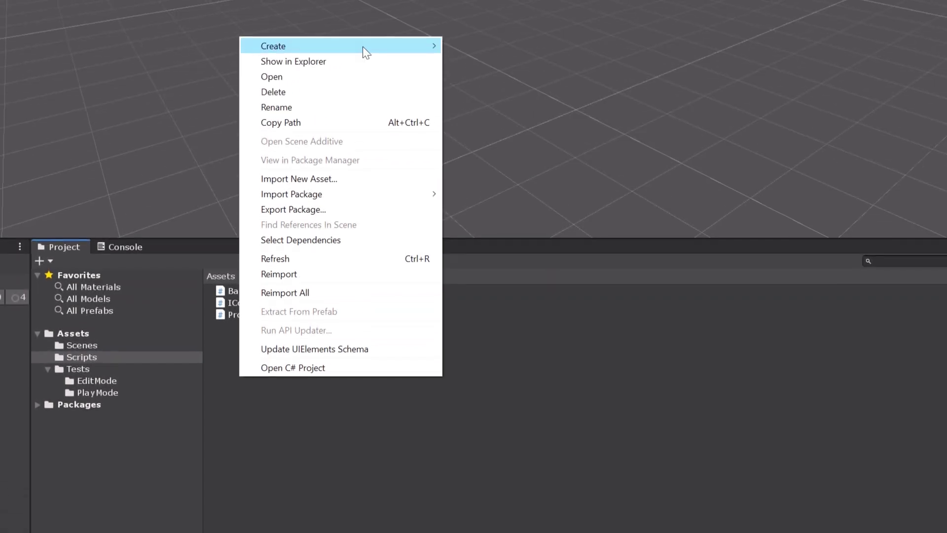
mouse_move(362, 46)
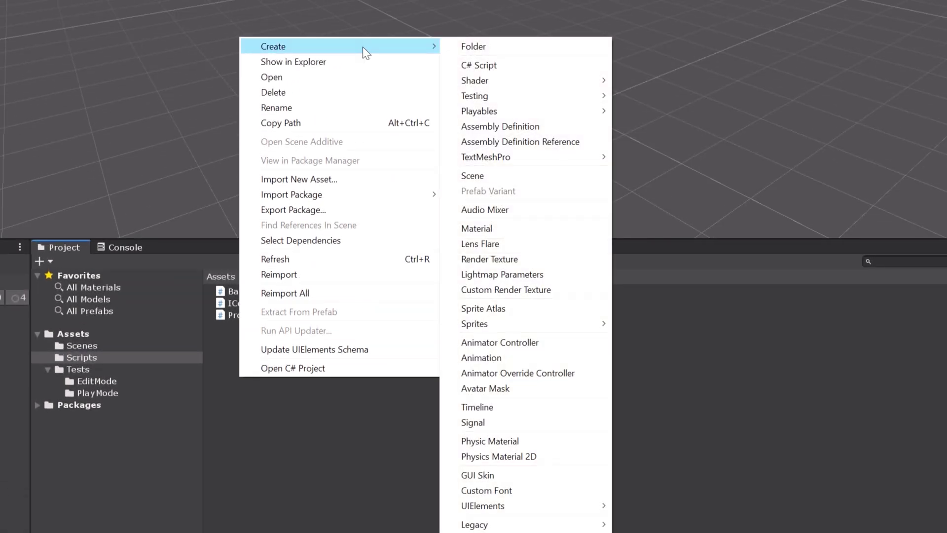
click(485, 128)
key(Return)
right_click(280, 311)
click(325, 0)
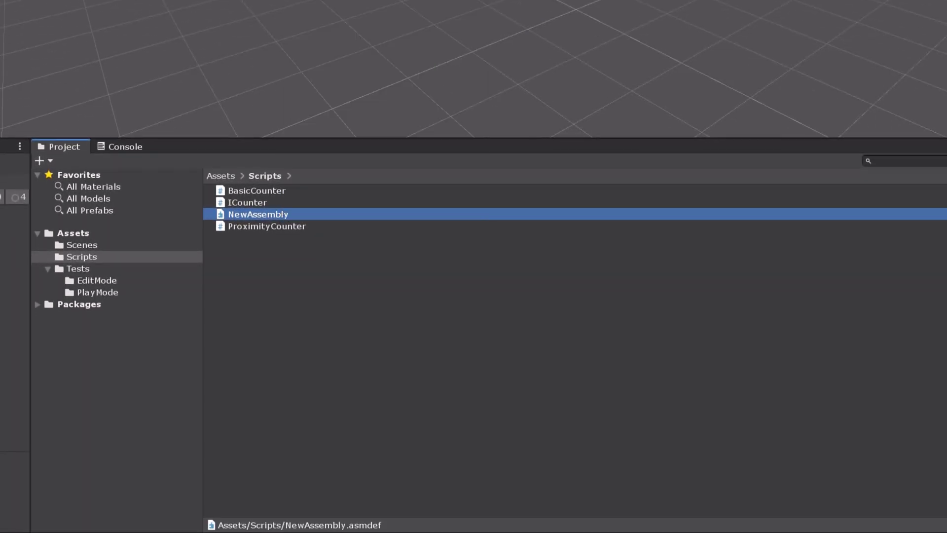
text(Main)
key(Return)
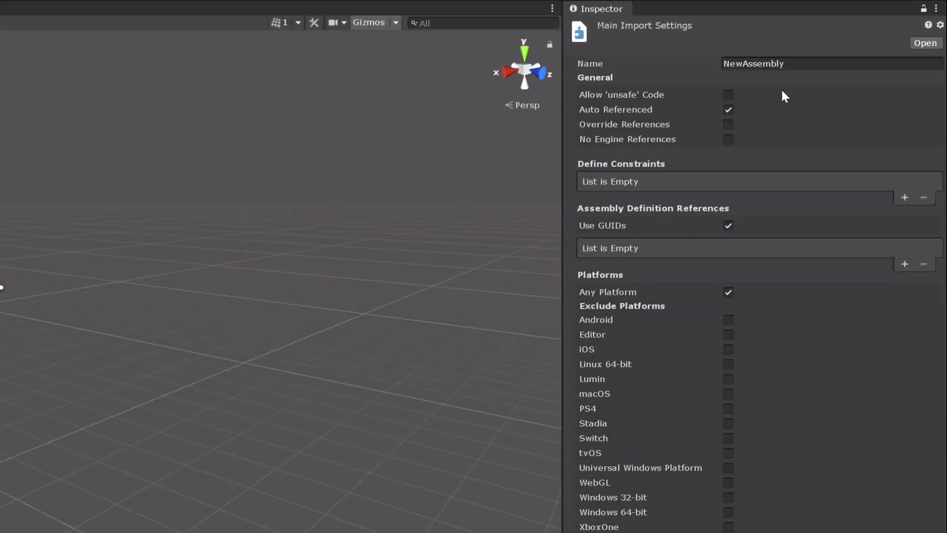
- Set the assembly name of the Main assembly definition to Main and apply the change
click(787, 69)
text(Main)
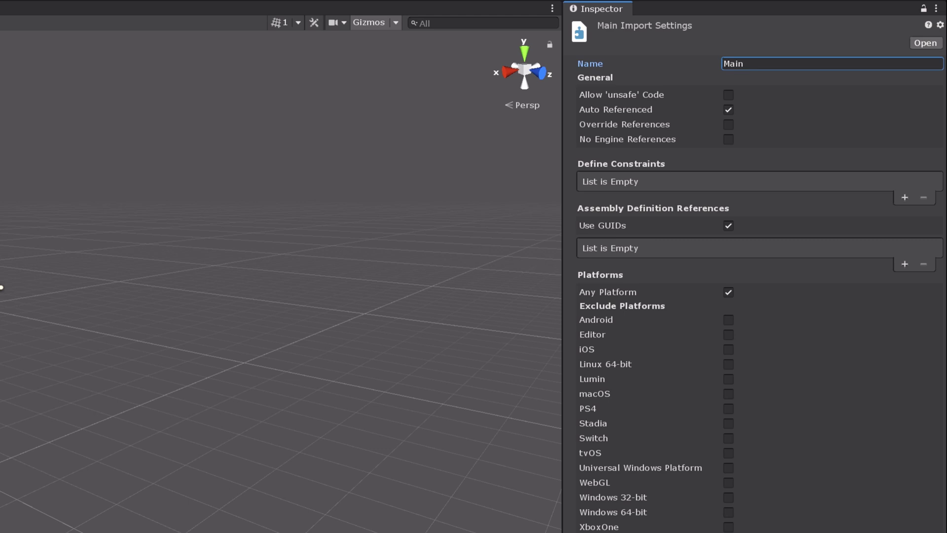
click(930, 402)
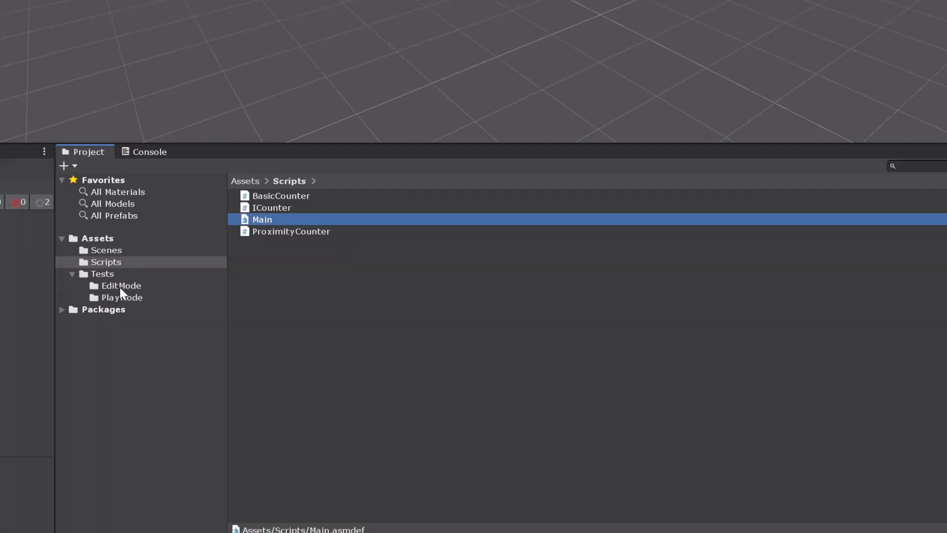
- Add the Main assembly as an assembly definition reference of EditModeTests
click(120, 286)
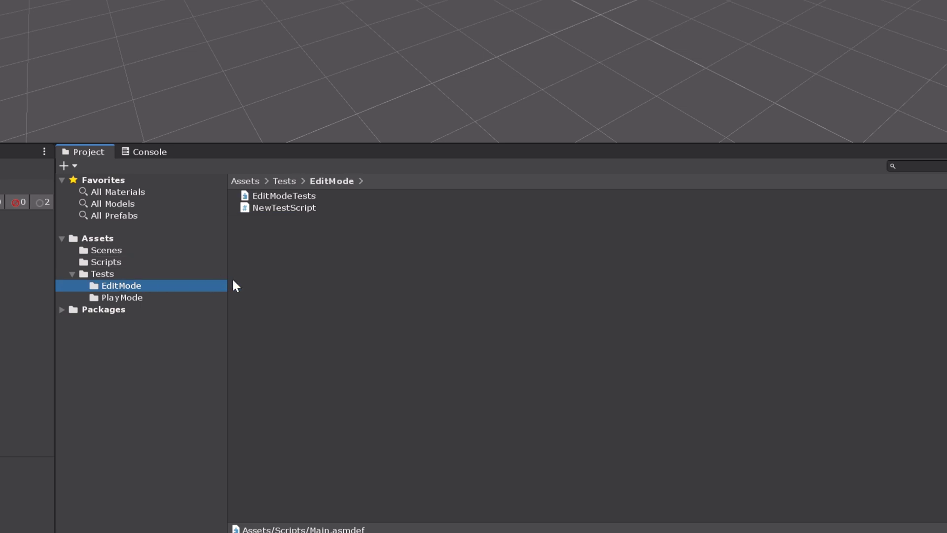
click(268, 196)
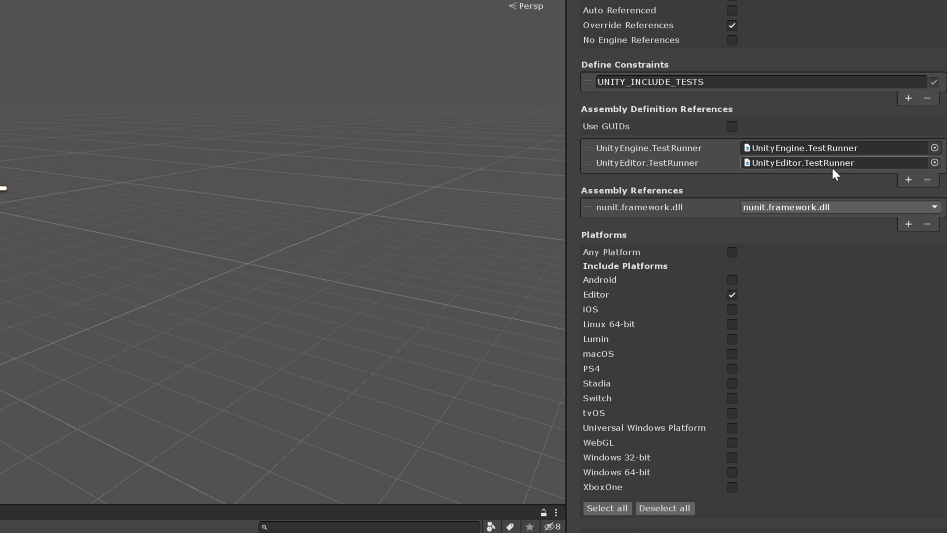
click(907, 179)
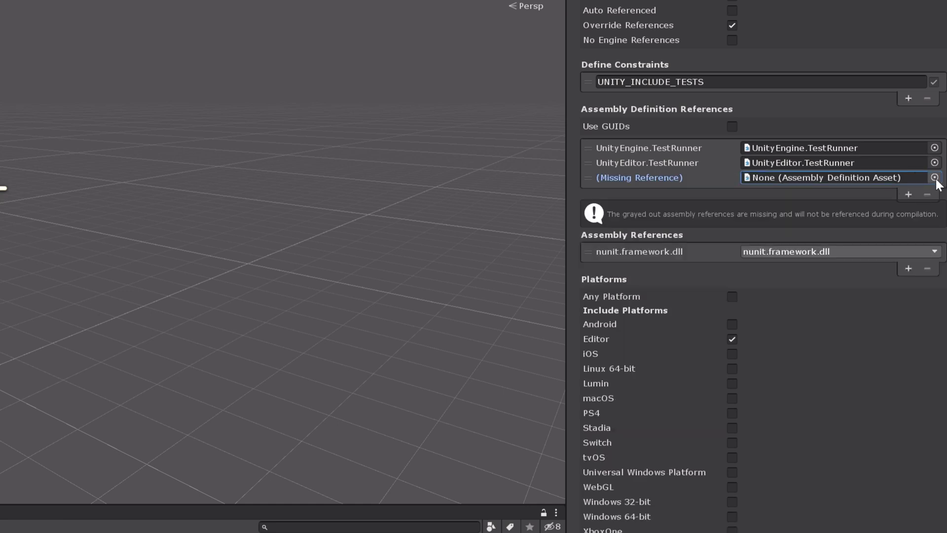
click(935, 178)
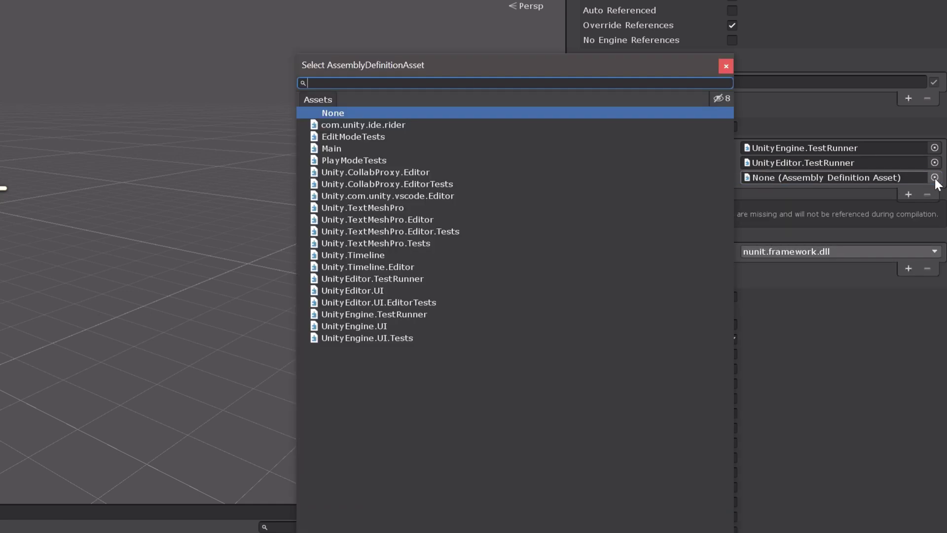
double_click(340, 149)
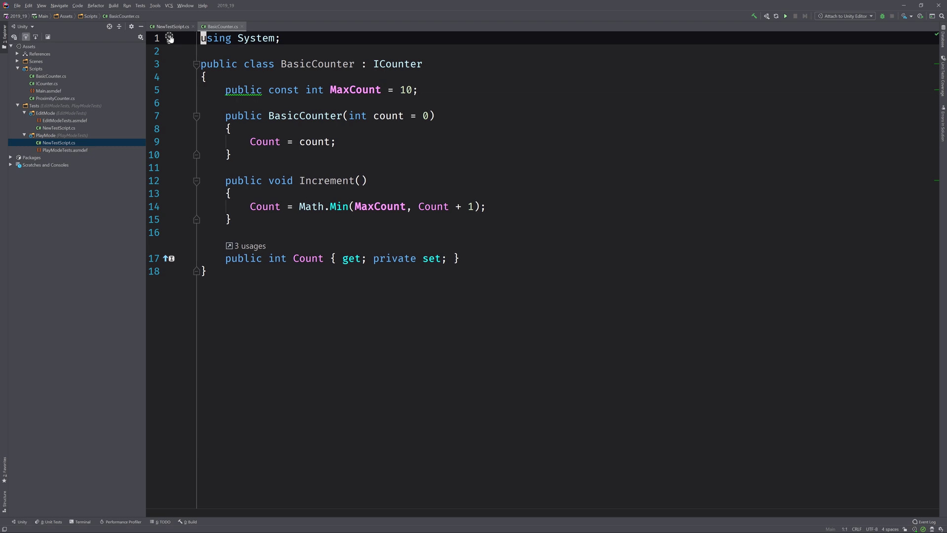
- Replace the sample tests in the EditMode NewTestScript class with an empty test method named TestIncrement
key(ctrl+Tab)
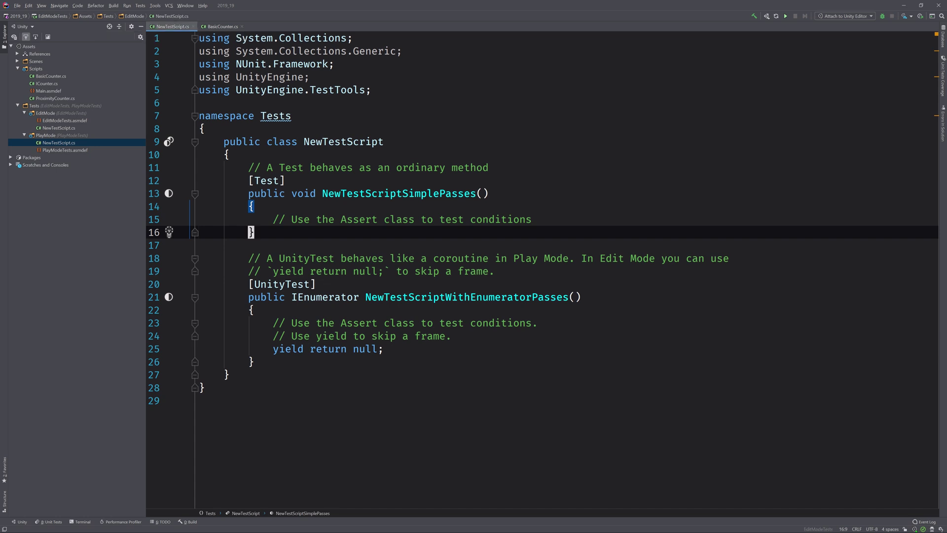
drag(254, 362, 211, 168)
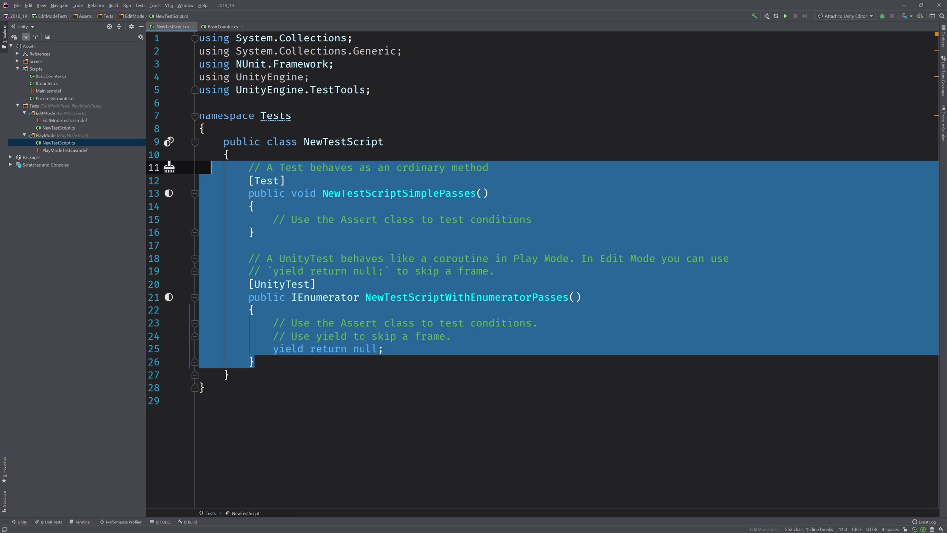
key(BackSpace)
text(test)
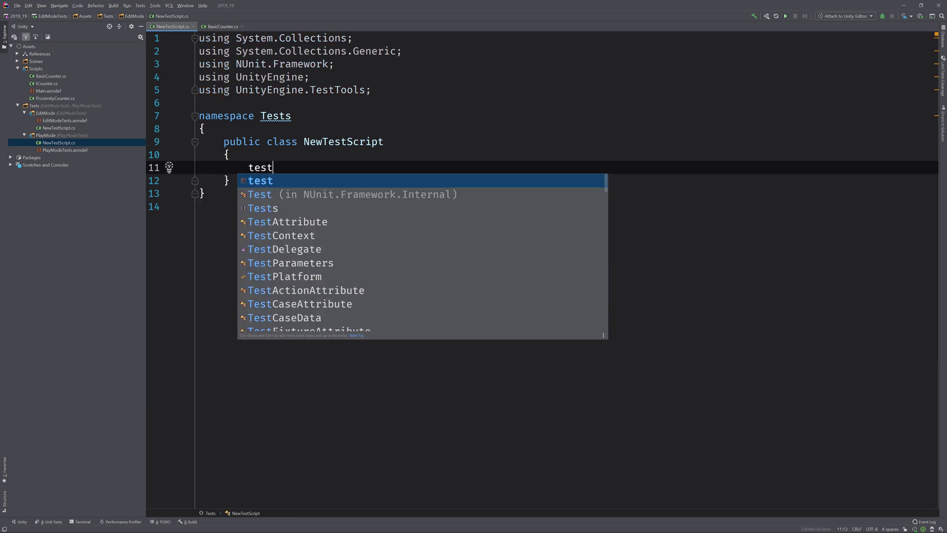
key(Return)
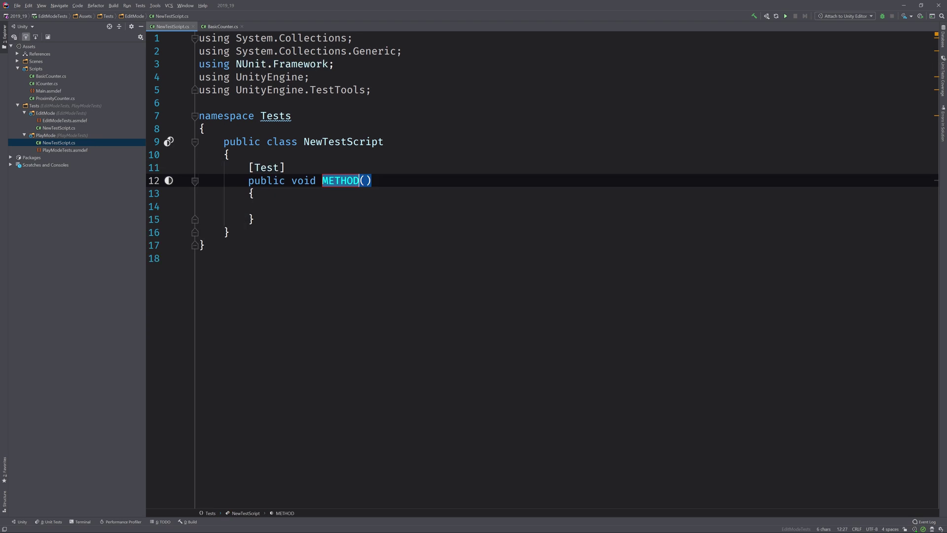
text(TestIncrement)
key(Return)
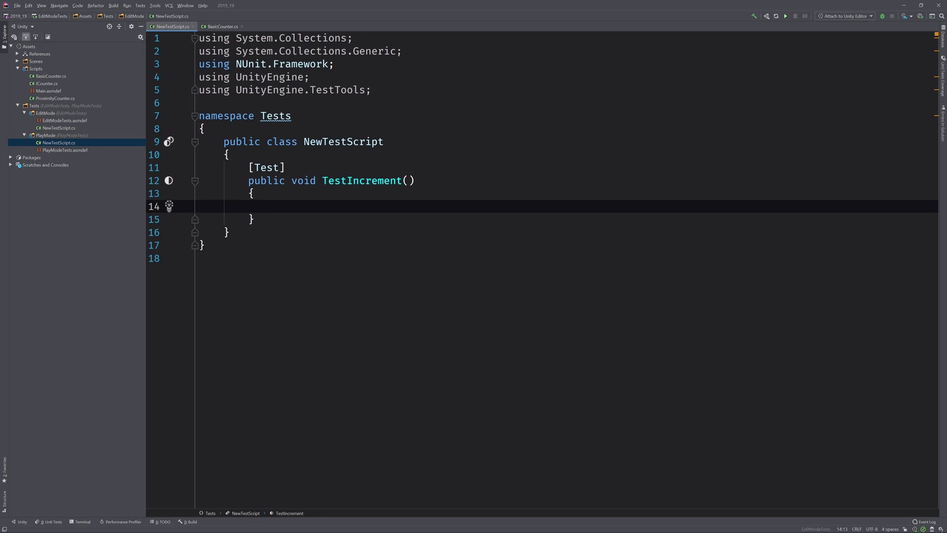
- Add the comments Assign, Act and Assert on separate lines inside the TestIncrement method
text(// Assign)
key(Return)
text(// Act)
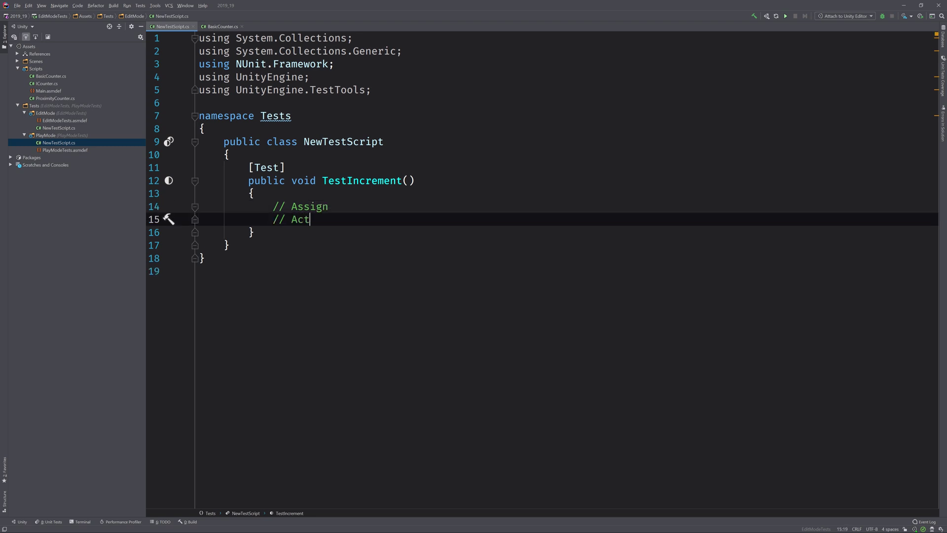
key(Return)
text(// Assert)
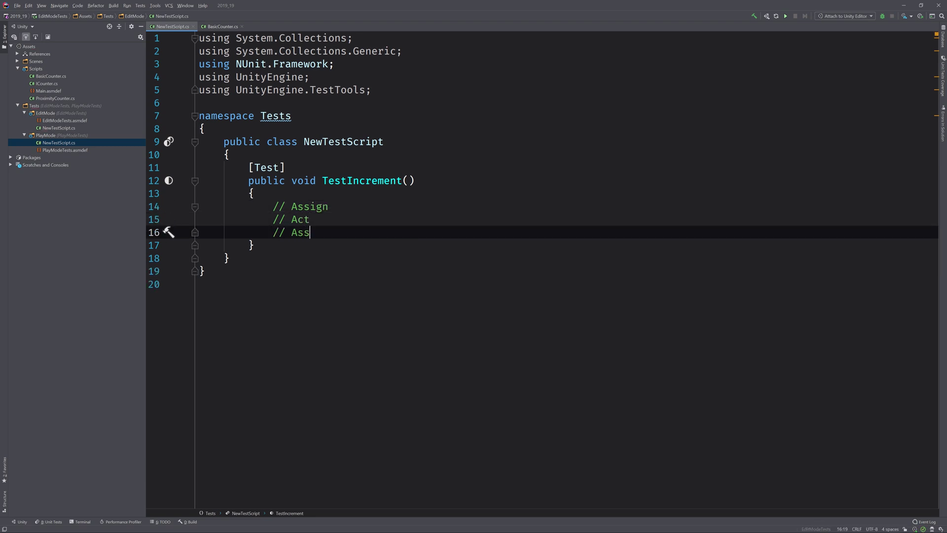
- Under the Assign comment in TestIncrement, declare var counter as a new BasicCounter with a count of 0
click(328, 206)
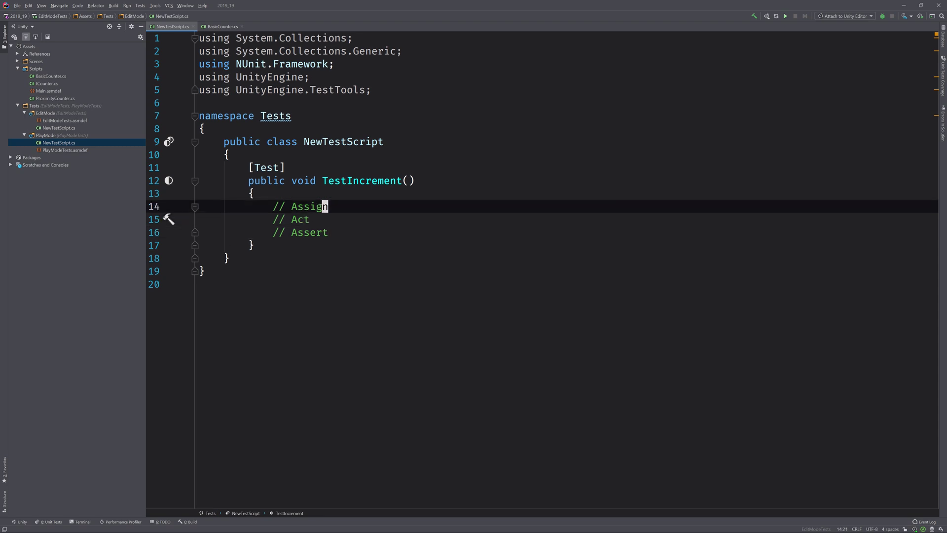
key(Return)
text(var counter = new Bas)
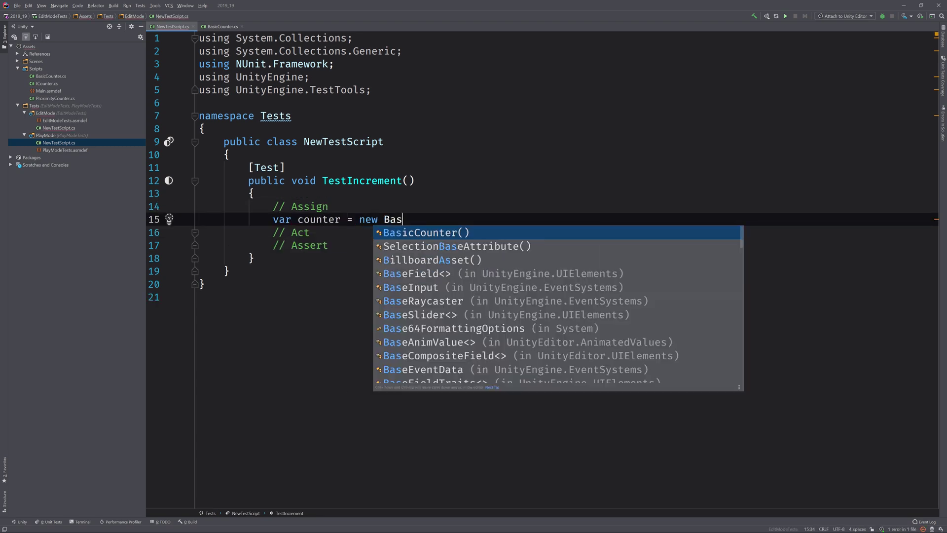
key(Return)
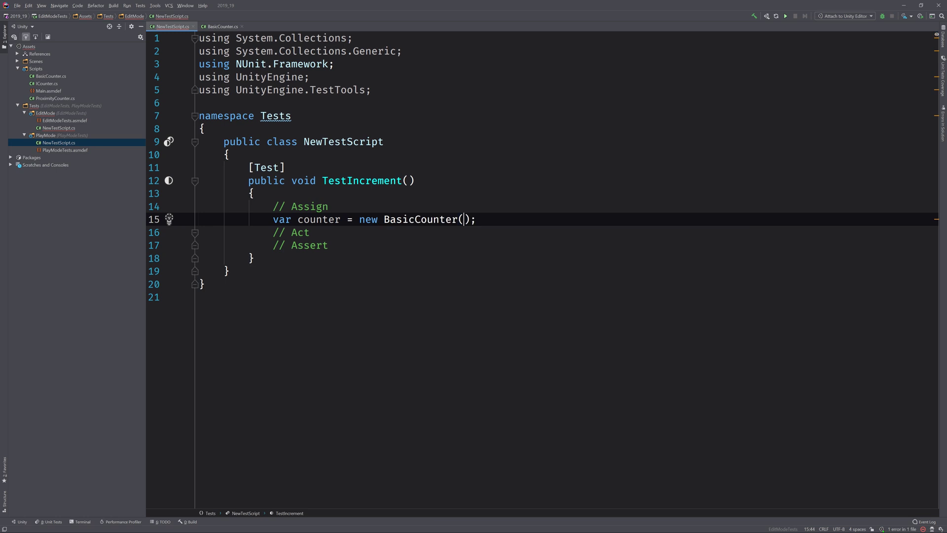
text(0)
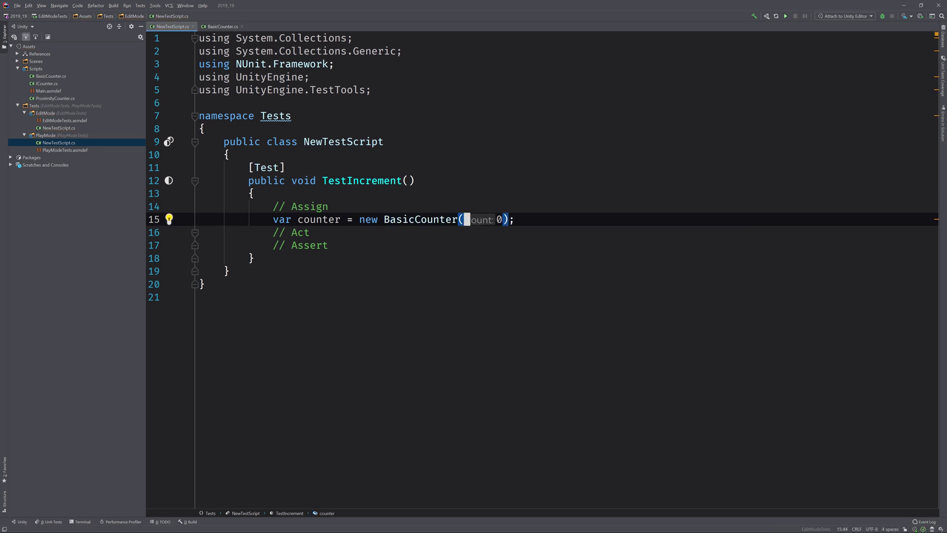
- Insert a blank line above the Act comment and call counter.Increment() below it
click(307, 232)
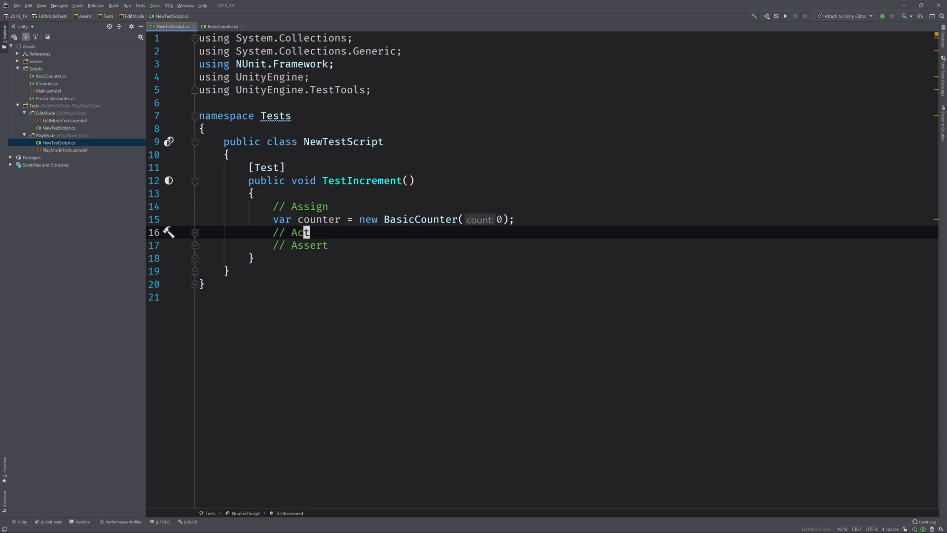
key(Home)
key(Return)
key(End)
key(Return)
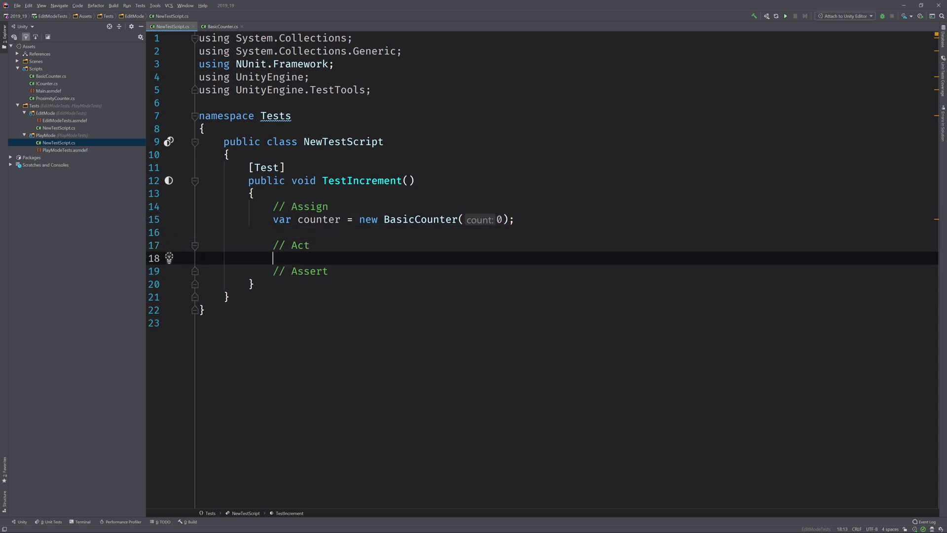
text(counter.I)
key(Return)
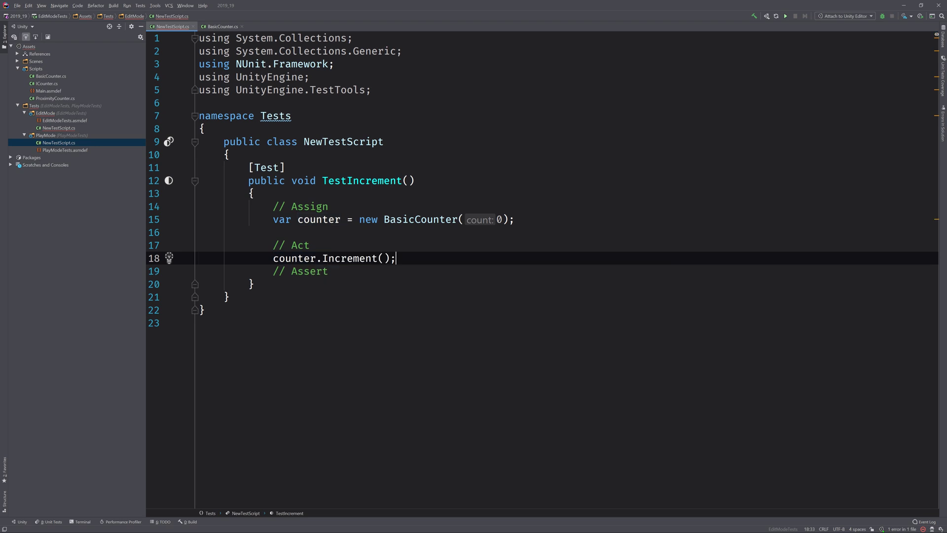
- Insert a blank line above the Assert comment and add Assert.AreEqual(1, counter.Count); below it
key(Down)
key(Home)
key(Return)
key(End)
key(Return)
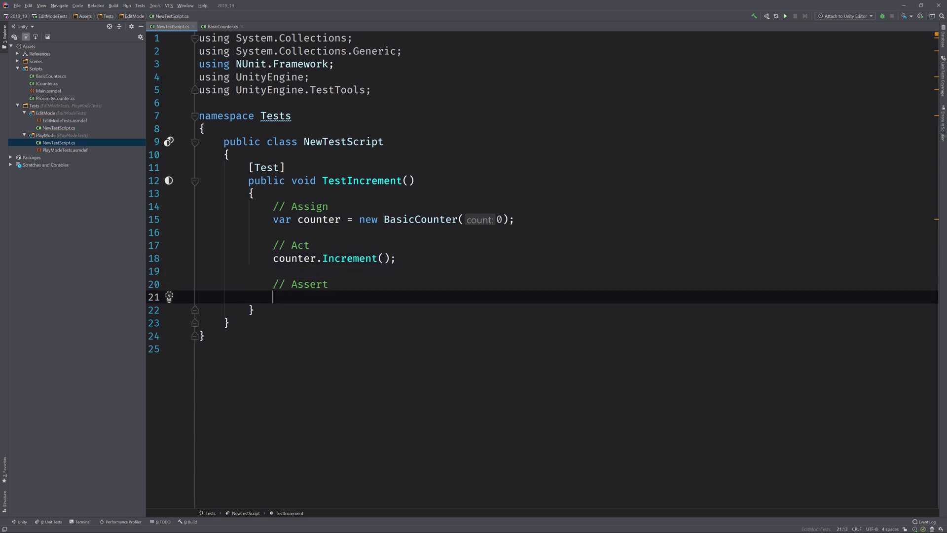
text(Assert.AreEqua)
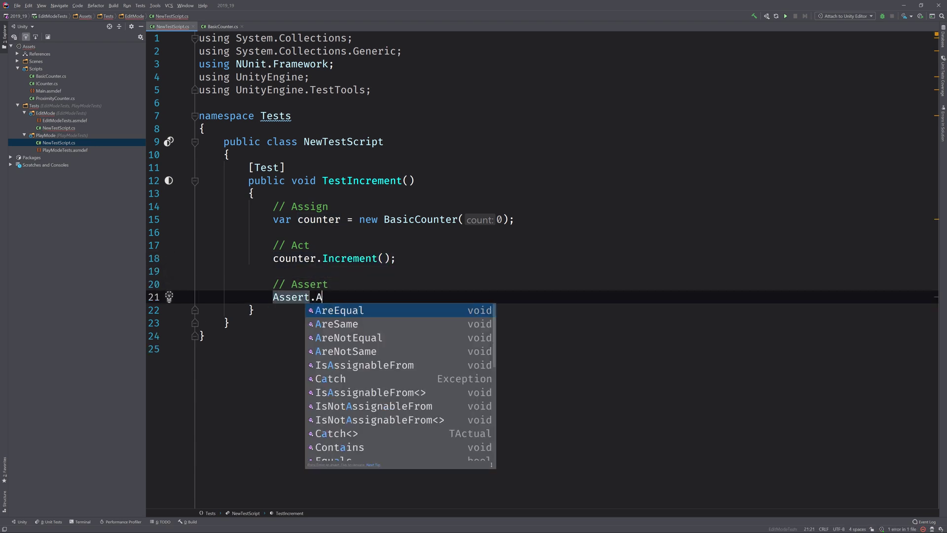
key(Return)
text(1, )
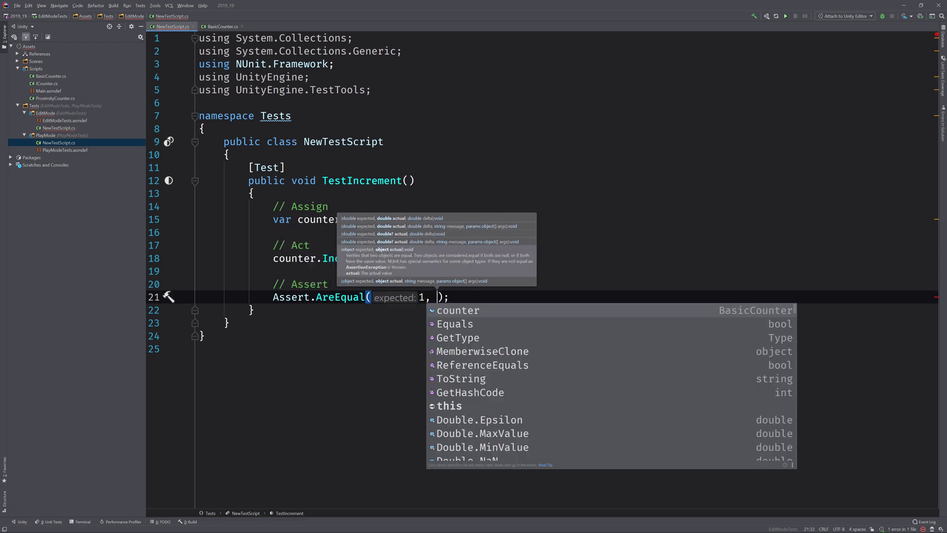
text(co)
key(Return)
text(.C)
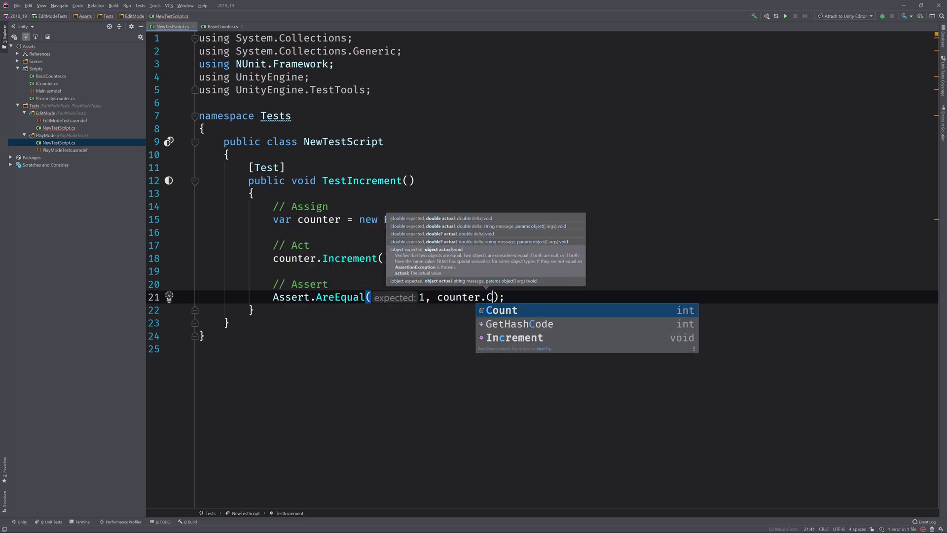
key(Return)
key(Escape)
key(Down)
key(Down)
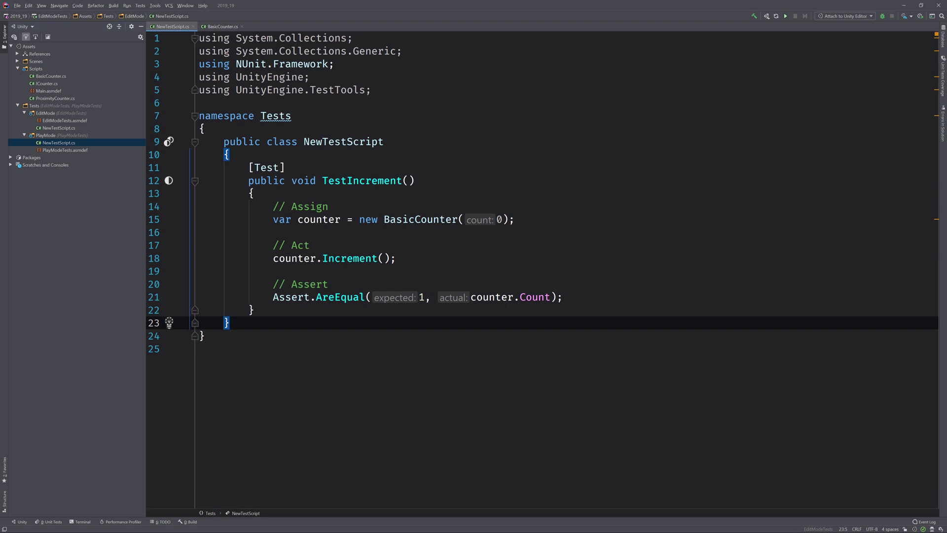
- Run all tests of the NewTestScript class from the code editor
click(170, 143)
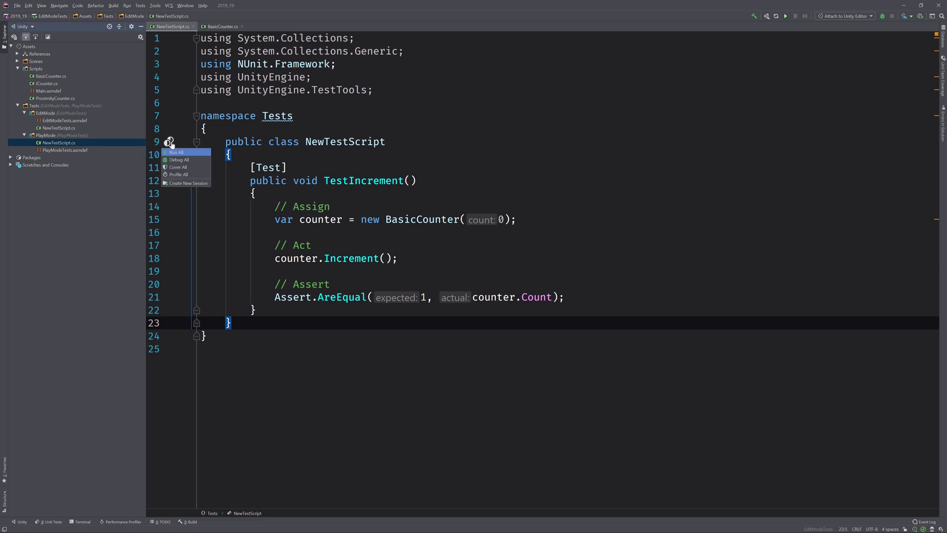
click(176, 153)
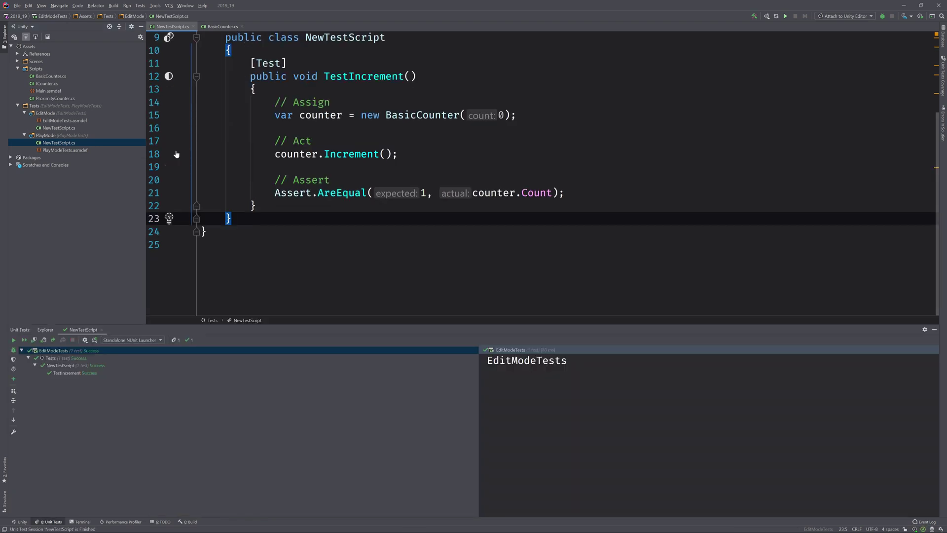
click(81, 380)
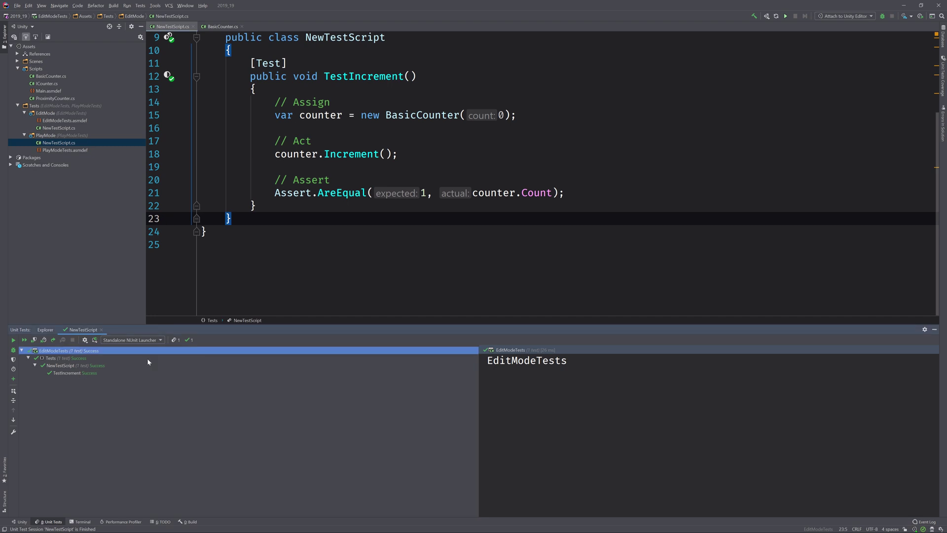
- Add a second test method named TestMaxCount below TestIncrement, separated by a blank line
click(256, 205)
key(Return)
key(Return)
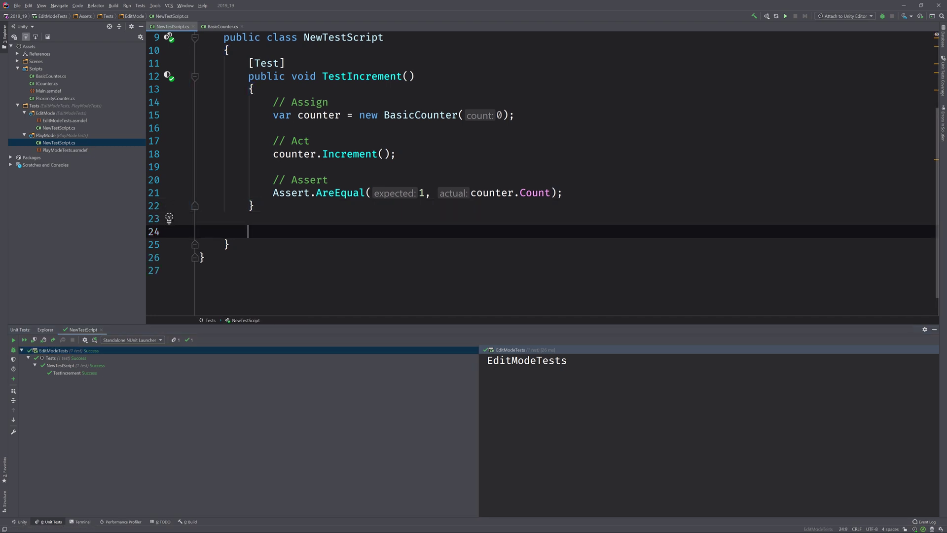
text(test)
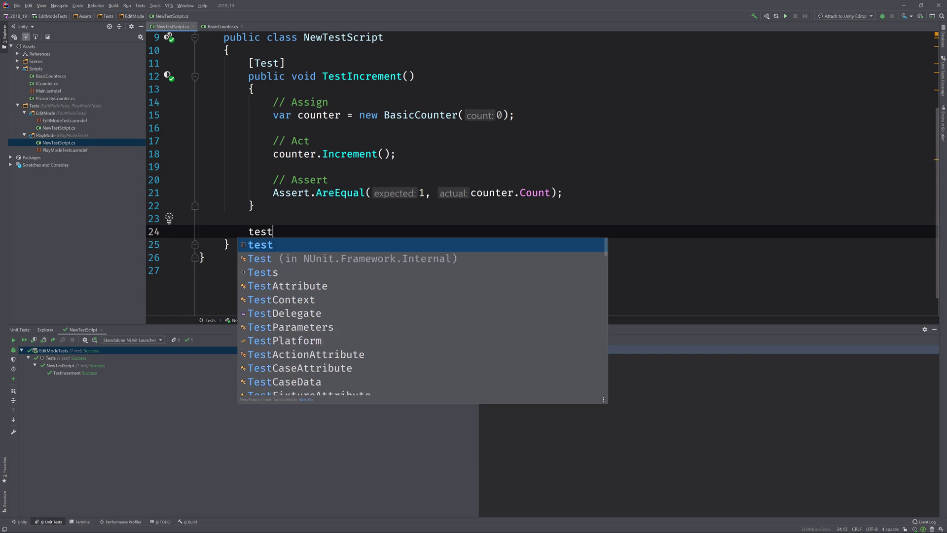
key(Return)
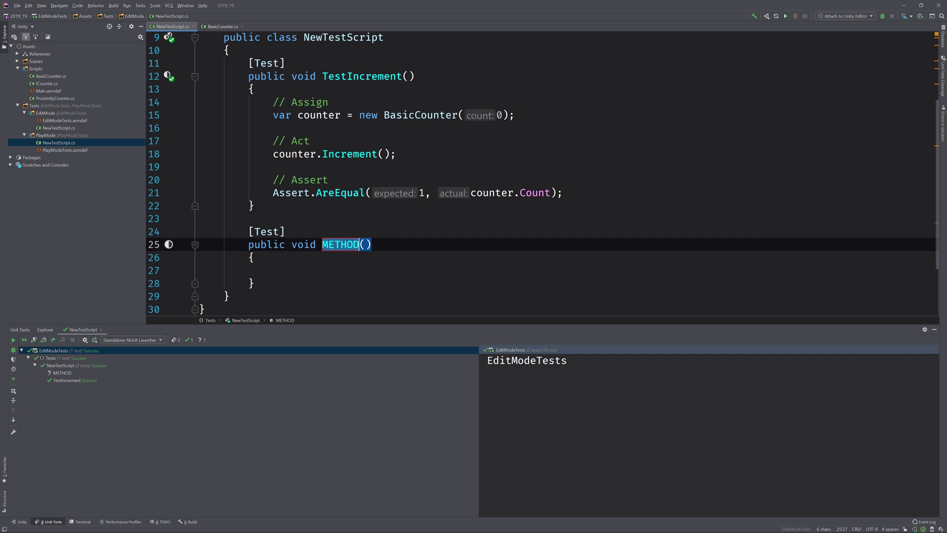
text(TestMax)
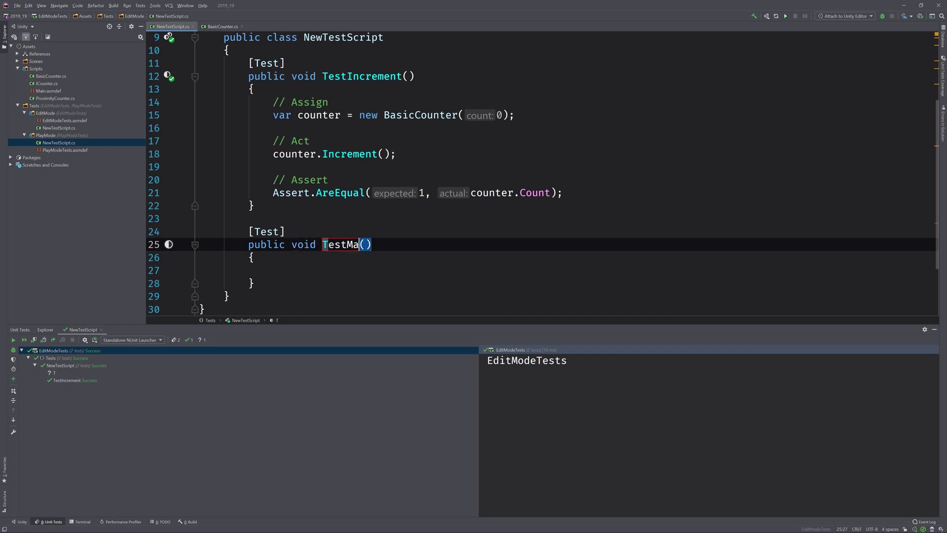
text(Coun)
scroll(542, 173, down, 2)
text(t)
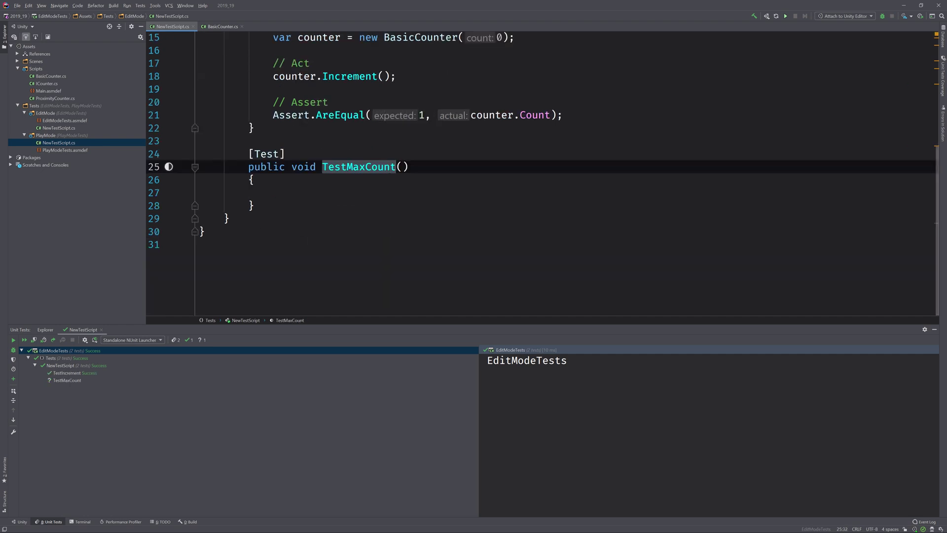
key(Return)
- In the TestMaxCount body, declare var counter as a new BasicCounter with a count of 10
key(Down)
key(Down)
text(va)
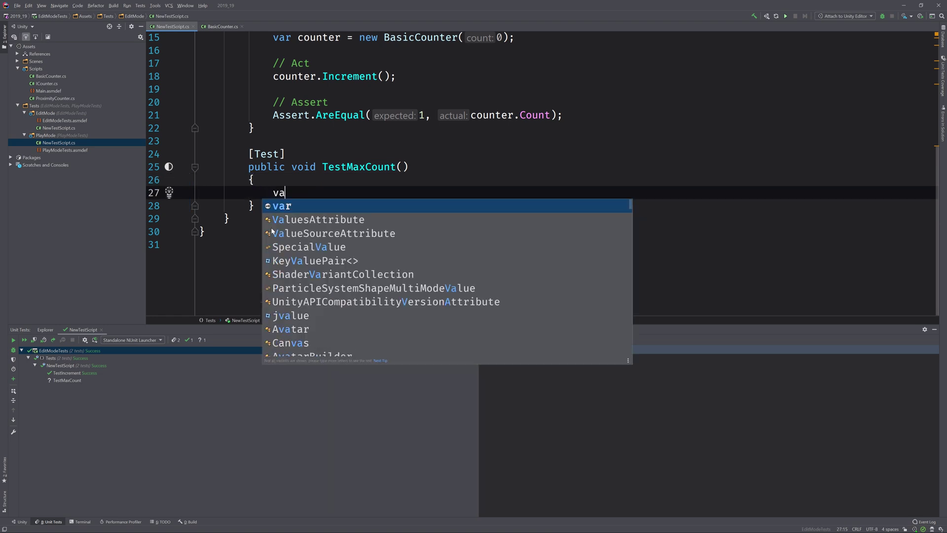
text(r counter = new Bas)
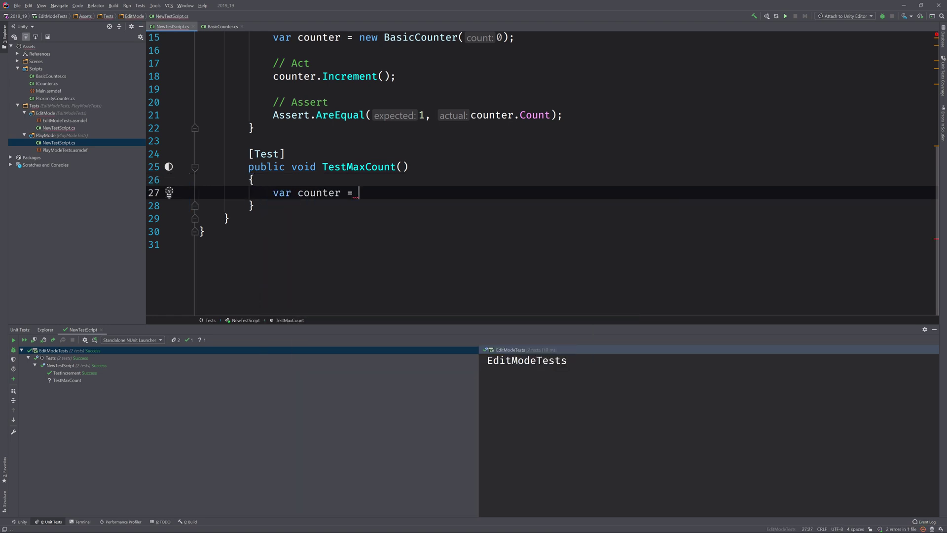
key(Return)
text(10);)
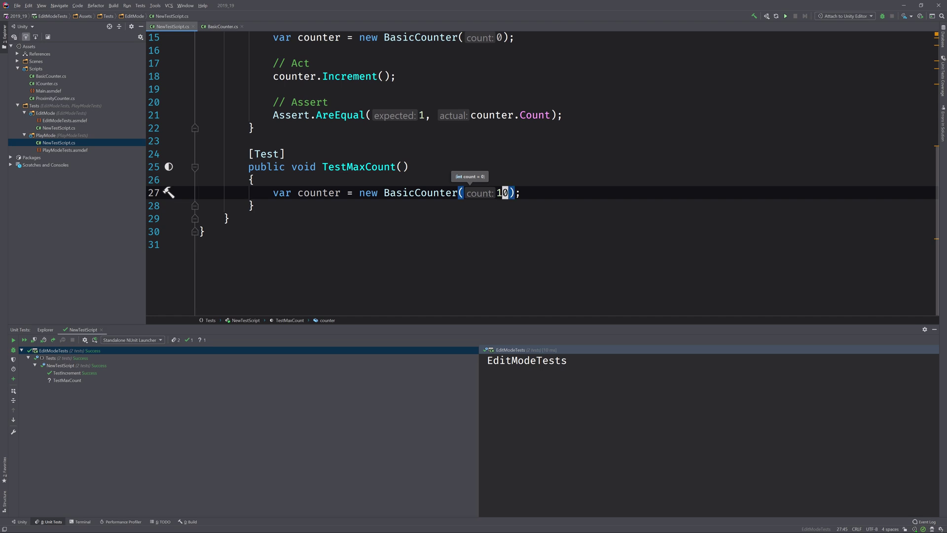
- Call counter.Increment() in TestMaxCount, one blank line below the counter declaration
key(shift+Return)
key(Return)
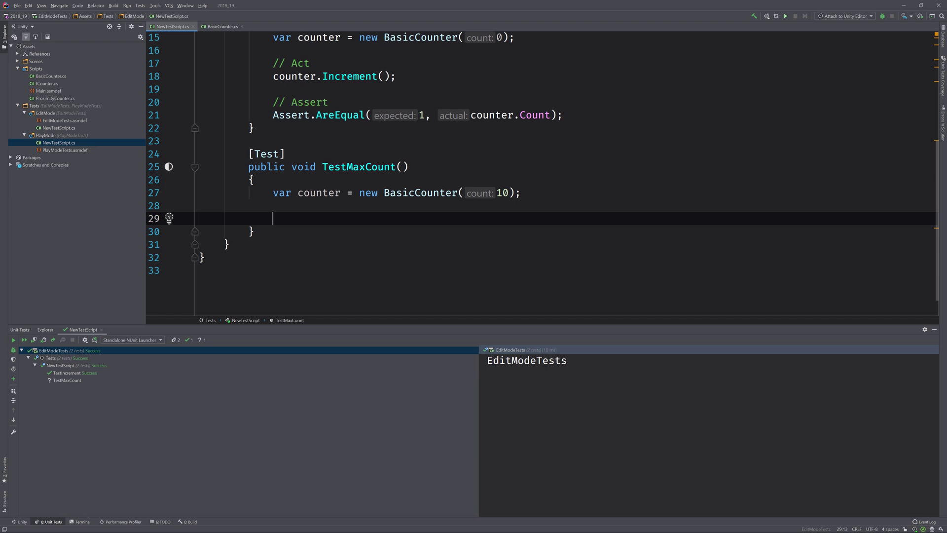
text(counter.I)
key(Return)
text(;)
key(Left)
key(End)
- Add Assert.AreEqual(10, counter.Count); to TestMaxCount, one blank line below the Increment call
key(Return)
key(Return)
text(A)
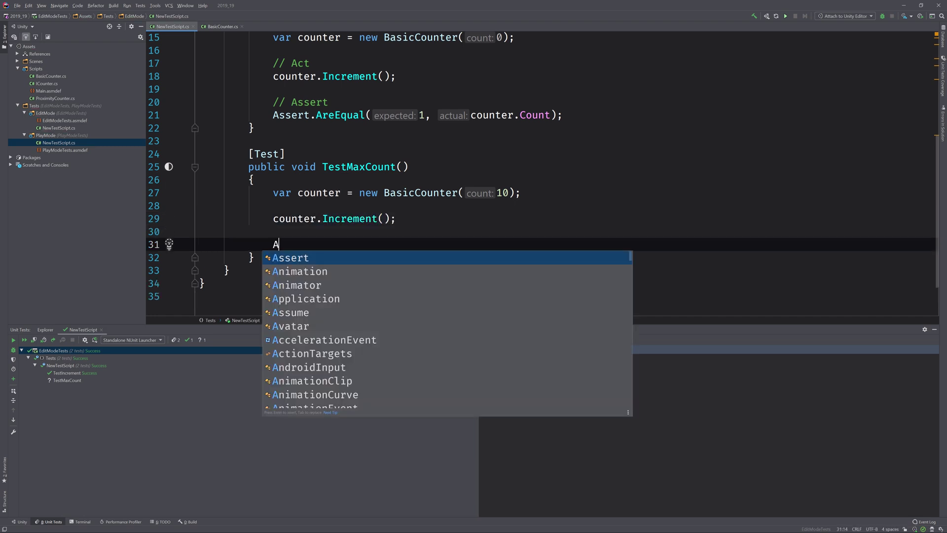
key(Return)
text(.A)
key(Return)
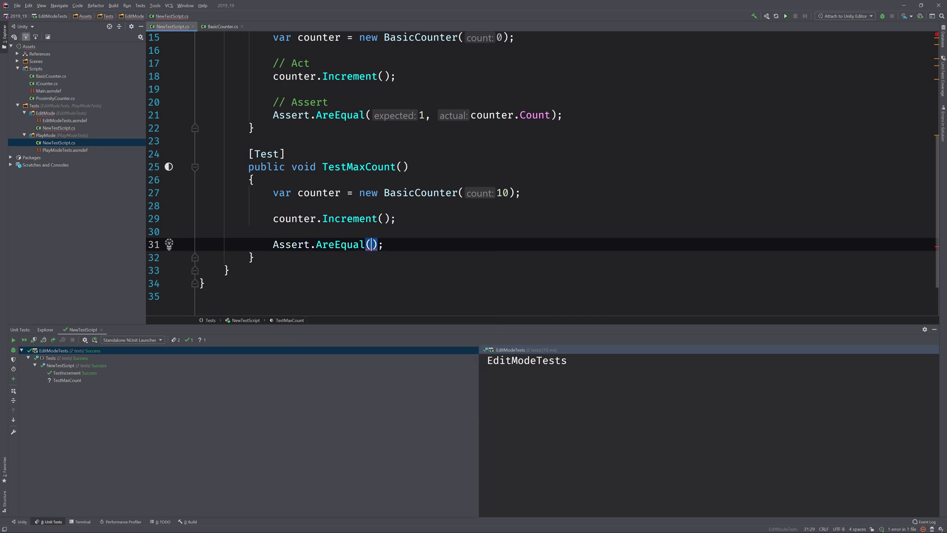
text(10,)
key(Return)
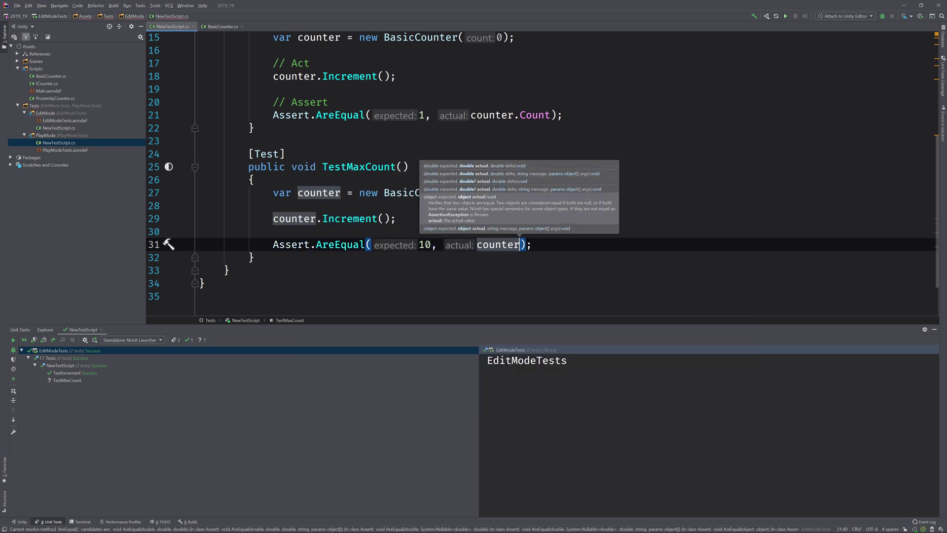
text(.C)
key(Return)
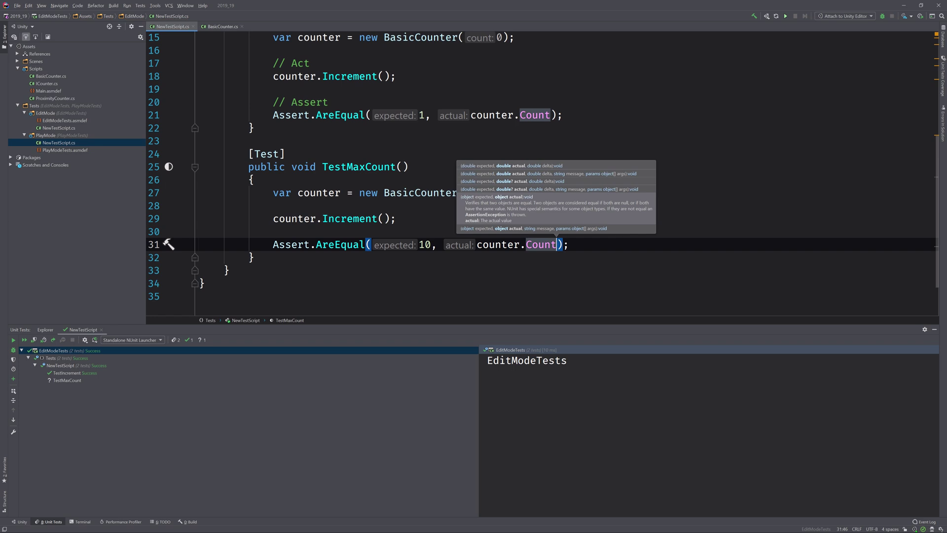
click(225, 270)
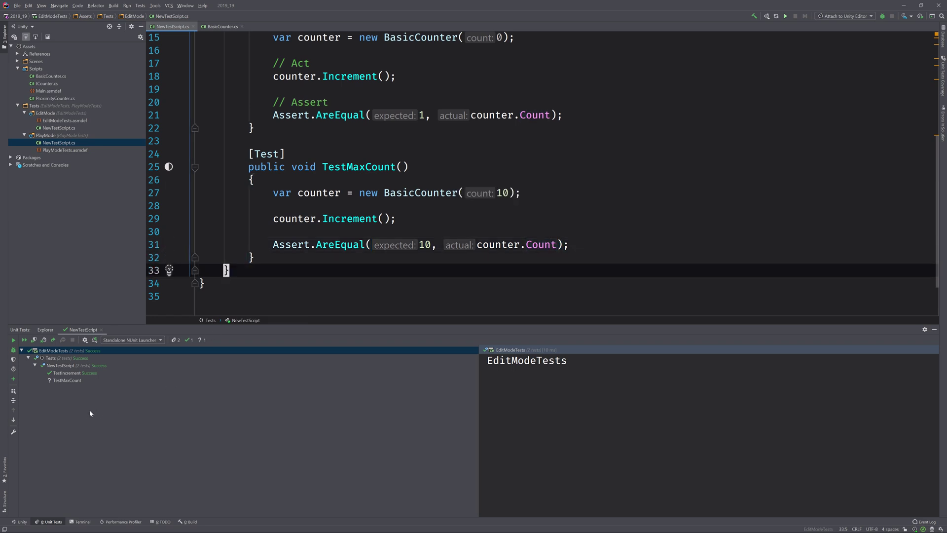
- Run the TestMaxCount test from the NewTestScript unit test session
click(68, 380)
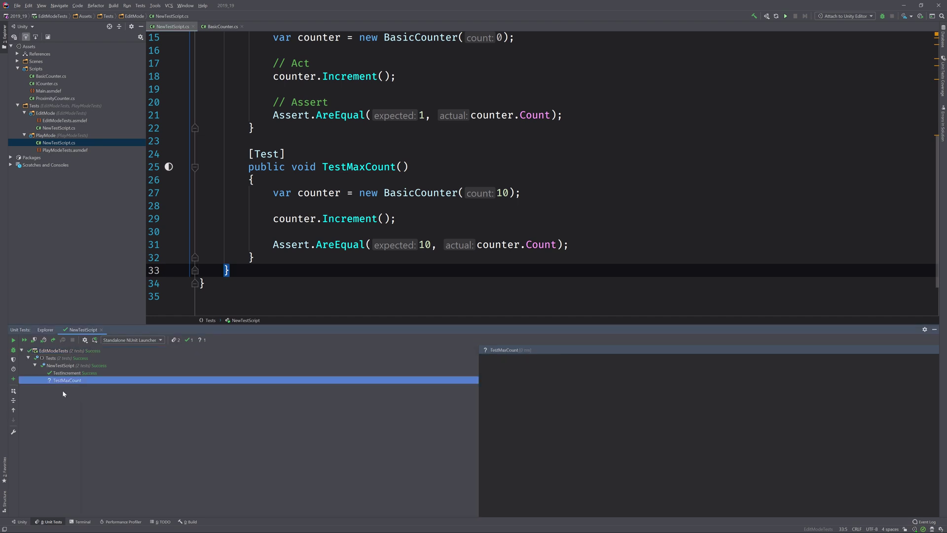
key(ctrl+u)
key(r)
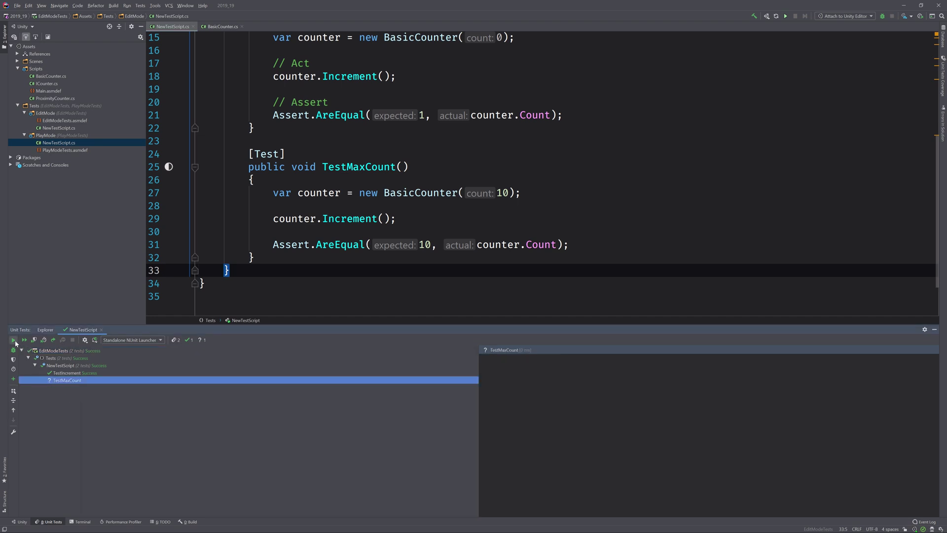